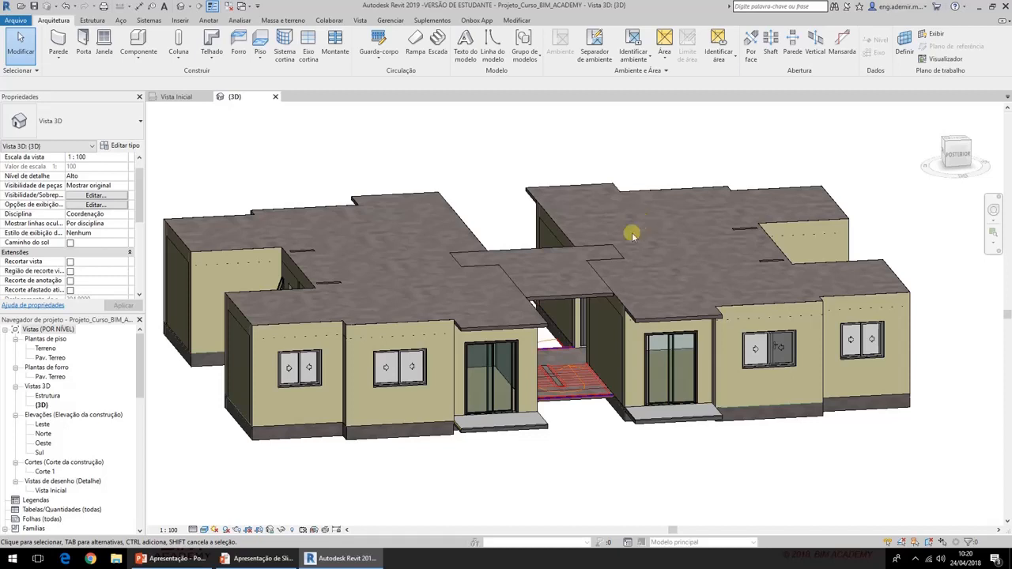
# Open the Visibility/Graphics overrides of the {3D} view in Revit
pyautogui.click(272, 558)
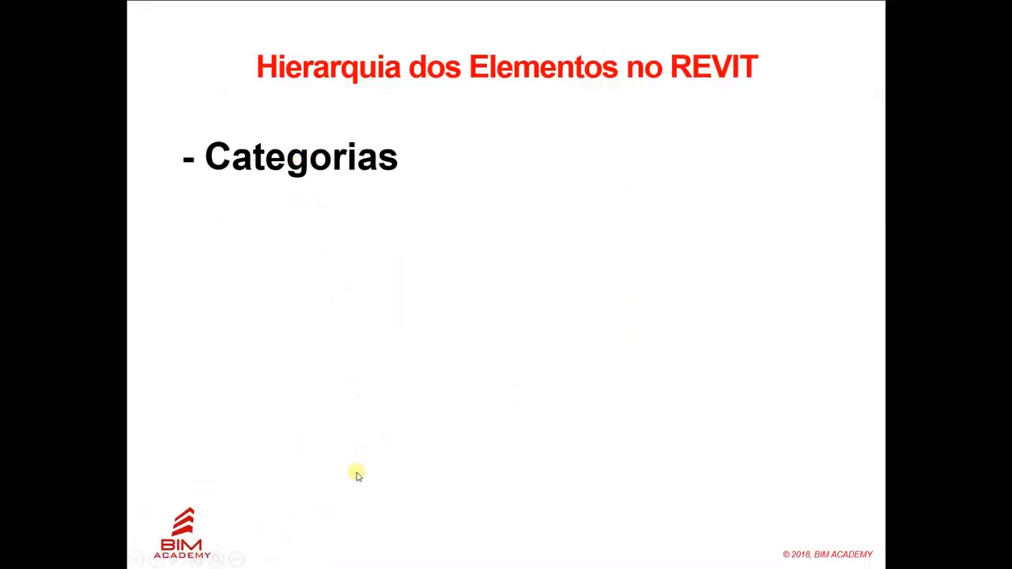
pyautogui.hotkey('alt', 'Tab')
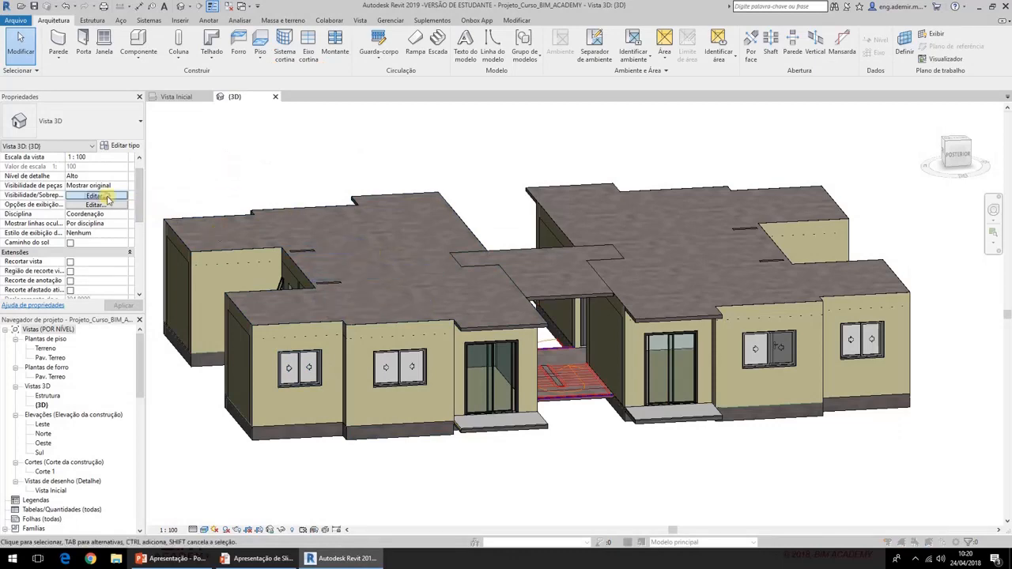
pyautogui.press('v')
pyautogui.press('g')
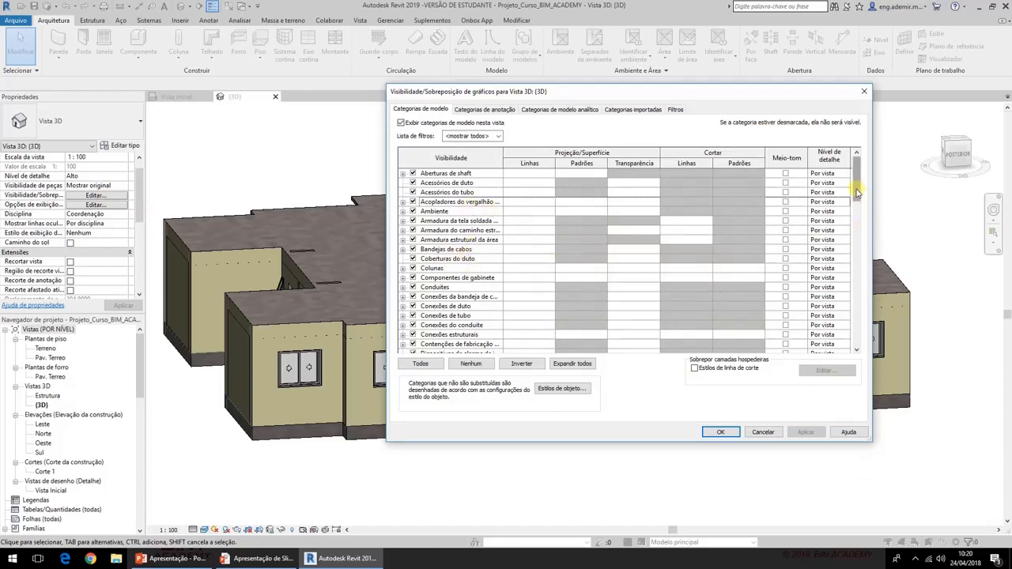
# Examine the list of model categories available for the {3D} view, including Paredes, Pisos, Portas and Telhados
pyautogui.moveTo(863, 194); pyautogui.dragTo(859, 287)
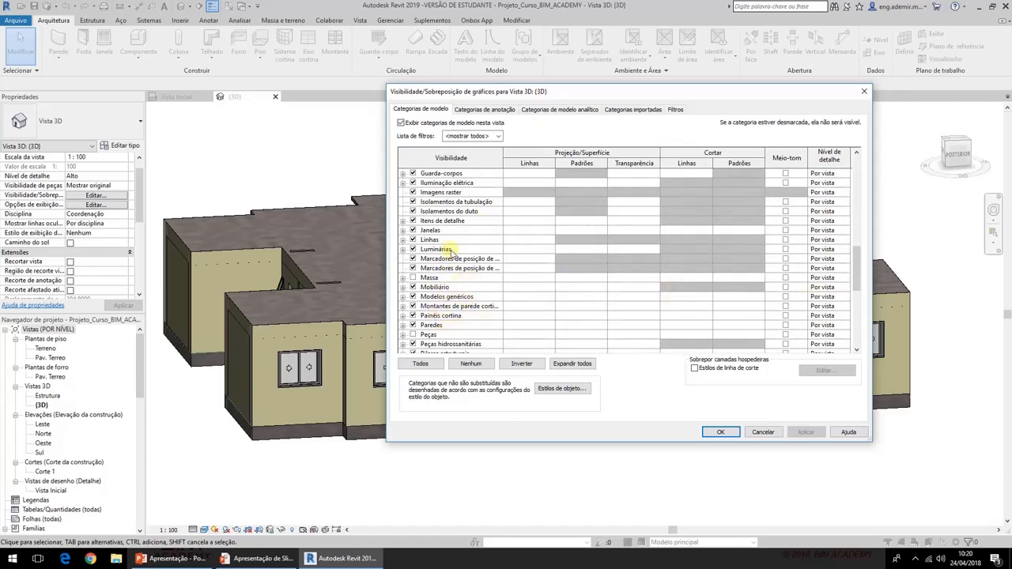
pyautogui.moveTo(860, 269); pyautogui.dragTo(859, 287)
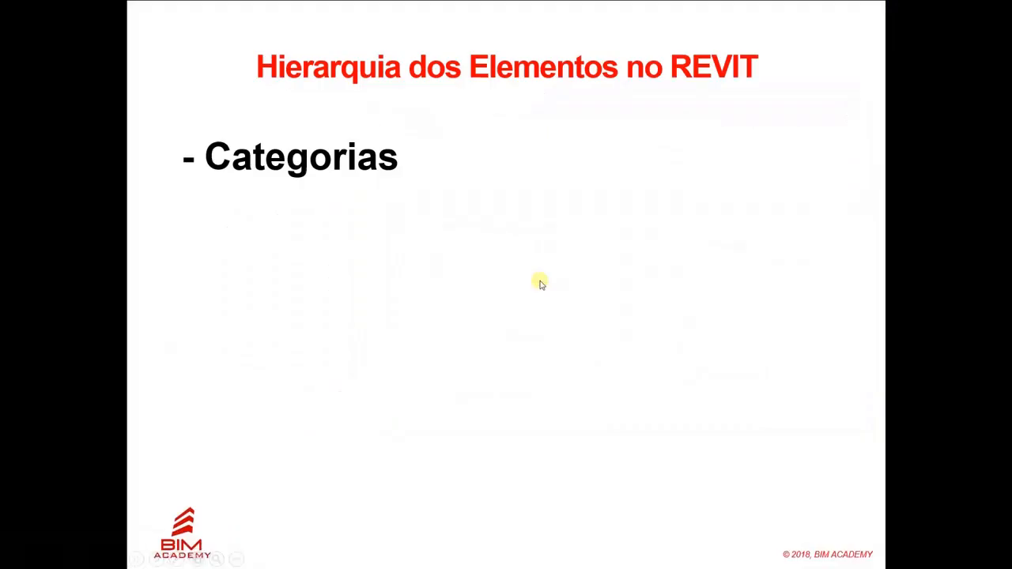
pyautogui.click(540, 282)
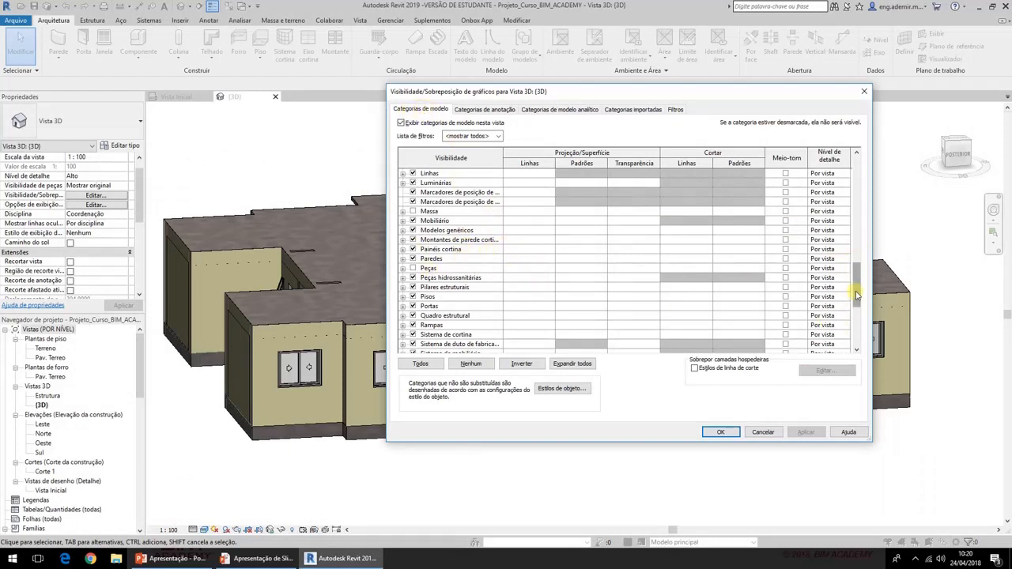
pyautogui.scroll(-5, 850, 328)
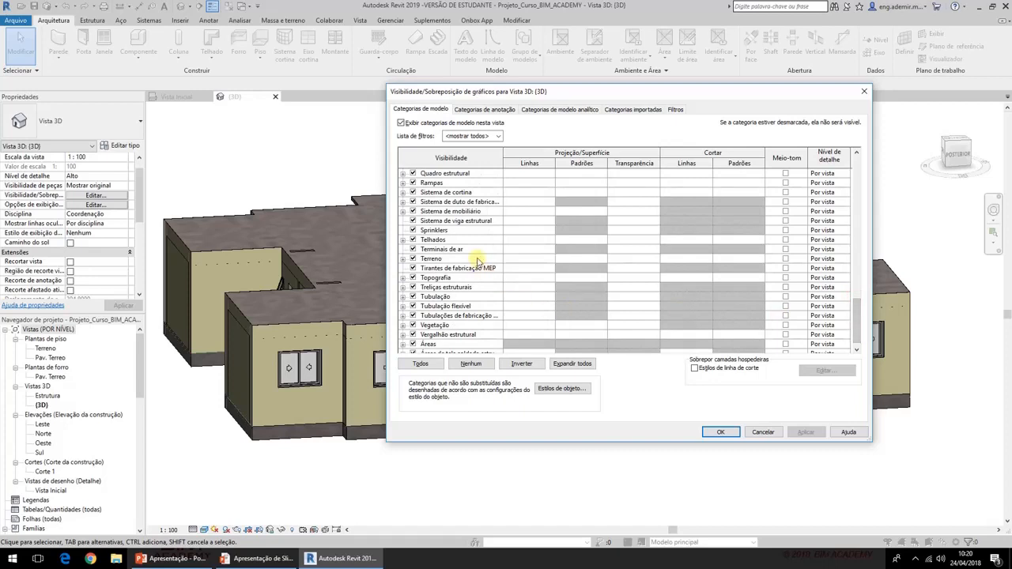
pyautogui.scroll(2, 478, 269)
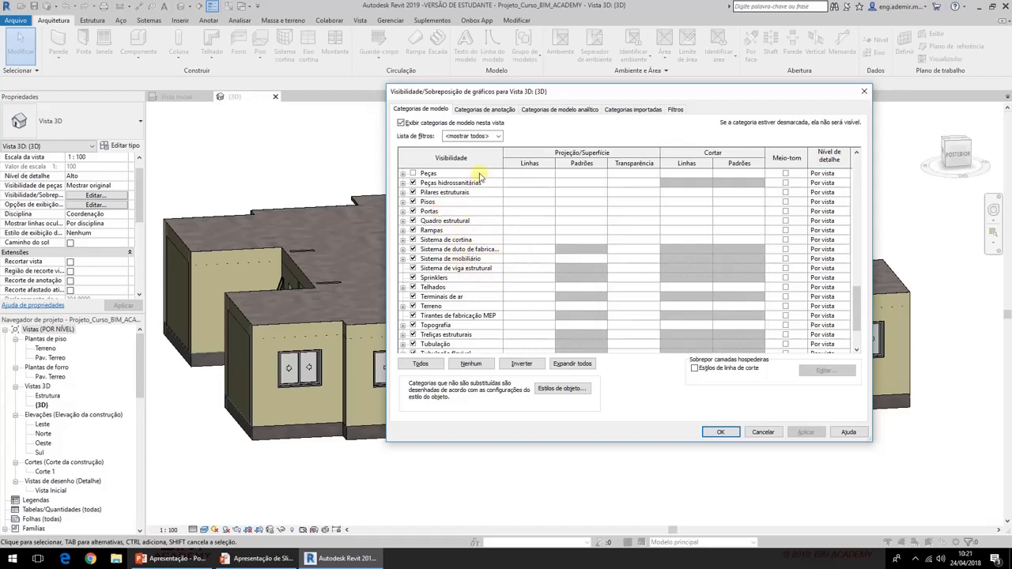
# Review the annotation, analytical model and imported categories, including the layers of Planta Baixa - Pavto Tipo.dwg
pyautogui.click(484, 109)
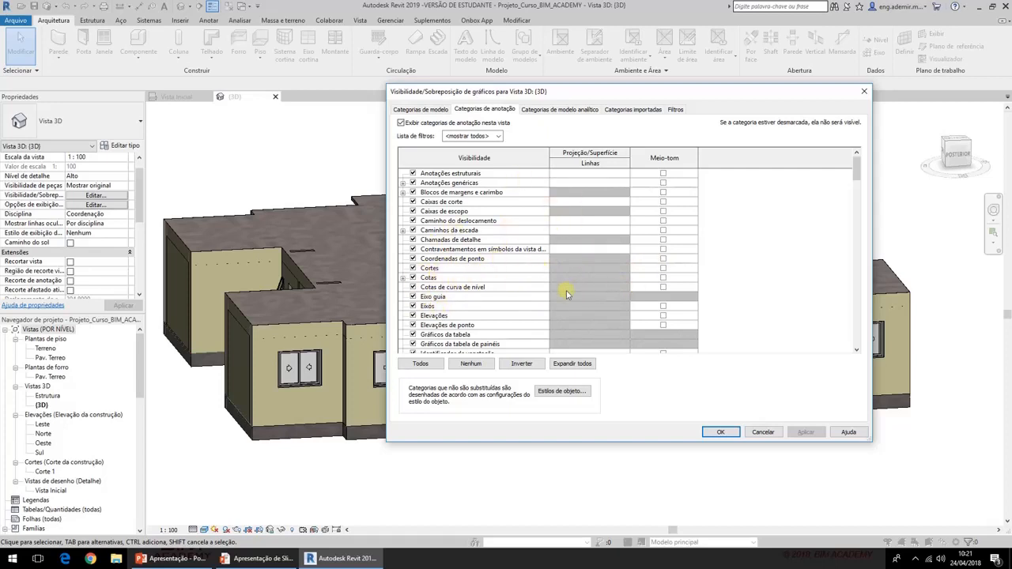
pyautogui.click(565, 111)
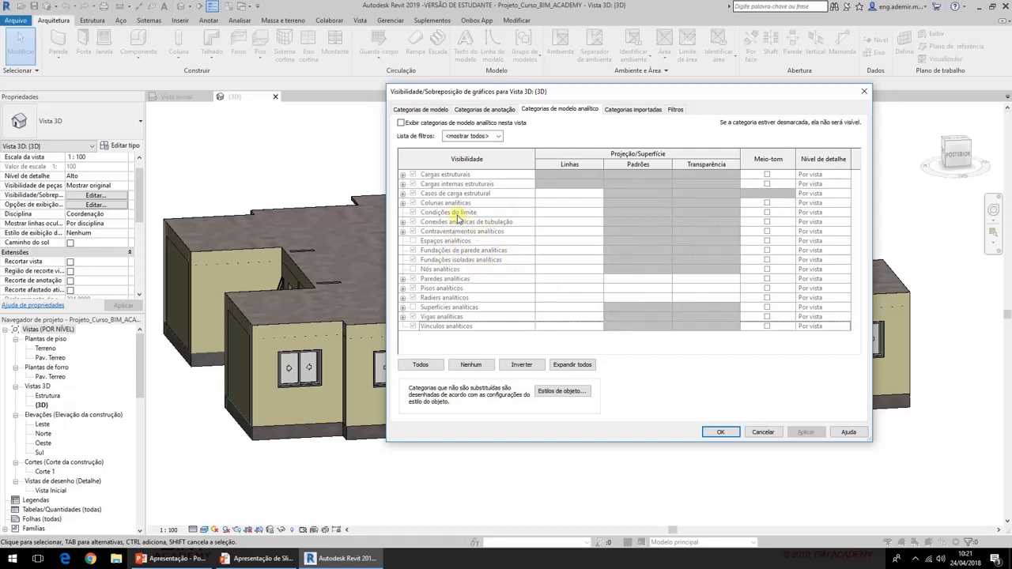
pyautogui.click(634, 110)
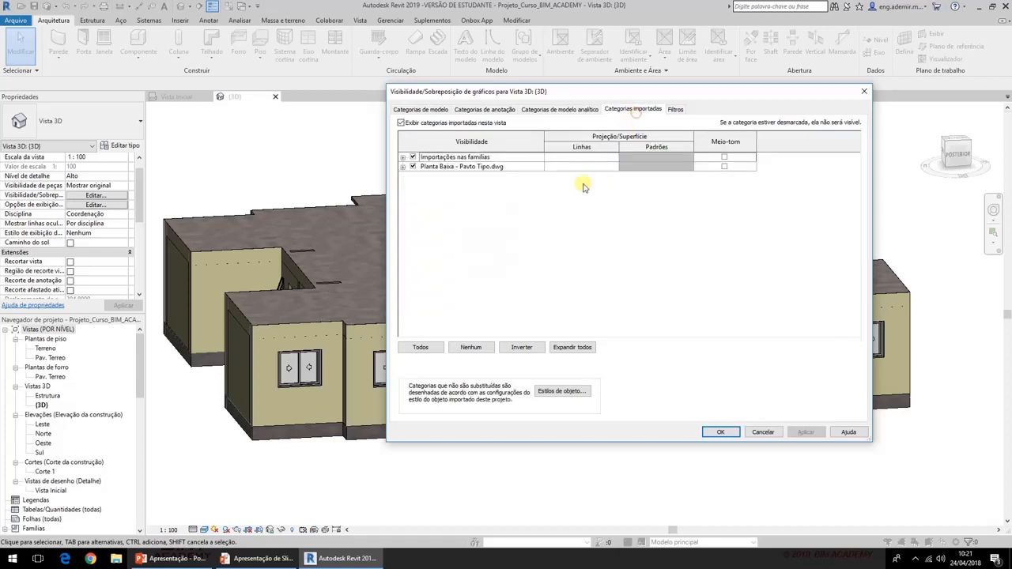
pyautogui.click(402, 167)
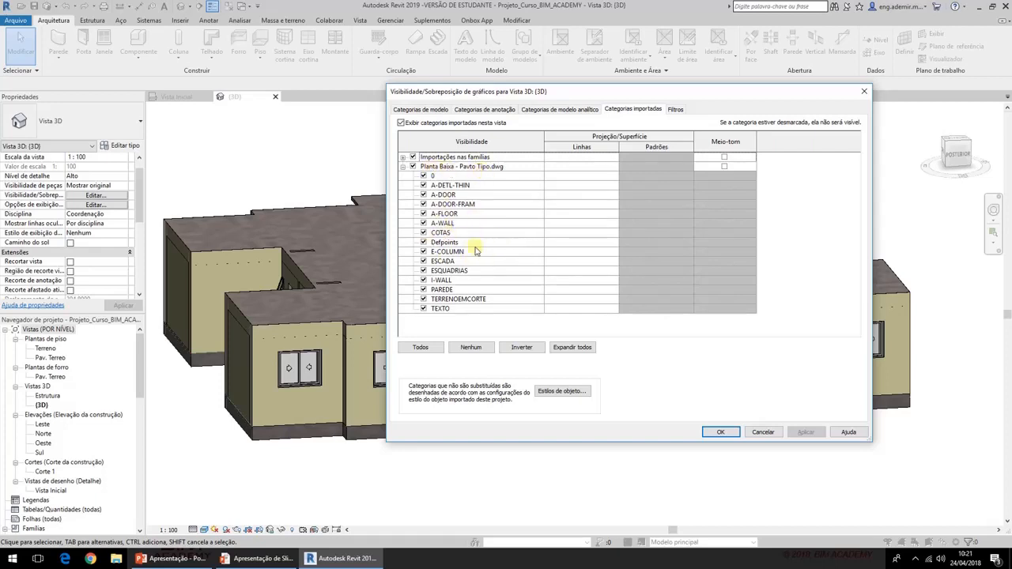
# Compare the model categories with the annotation categories, finishing on the model categories list
pyautogui.click(421, 109)
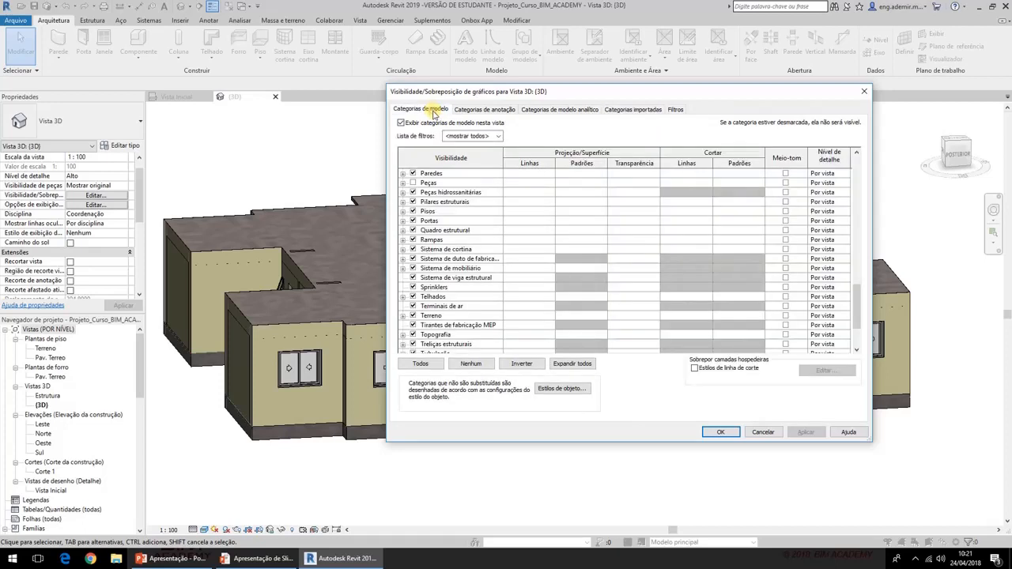
pyautogui.click(476, 112)
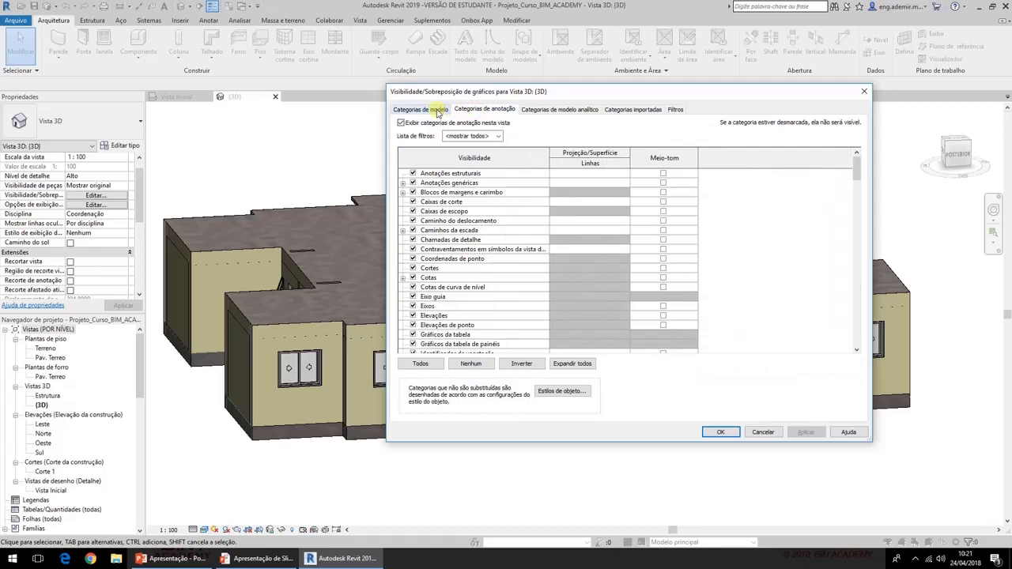
pyautogui.click(437, 112)
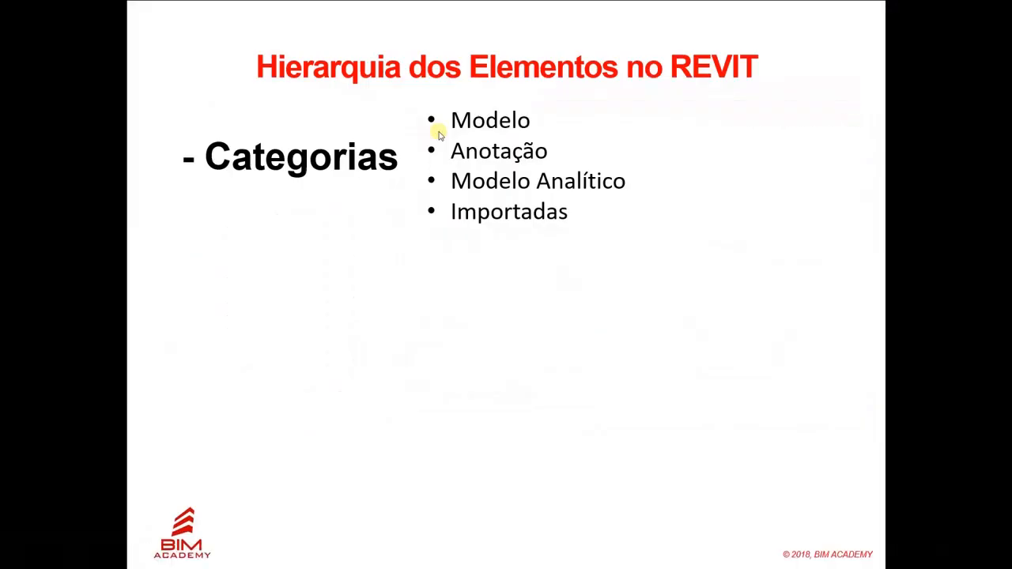
pyautogui.click(439, 135)
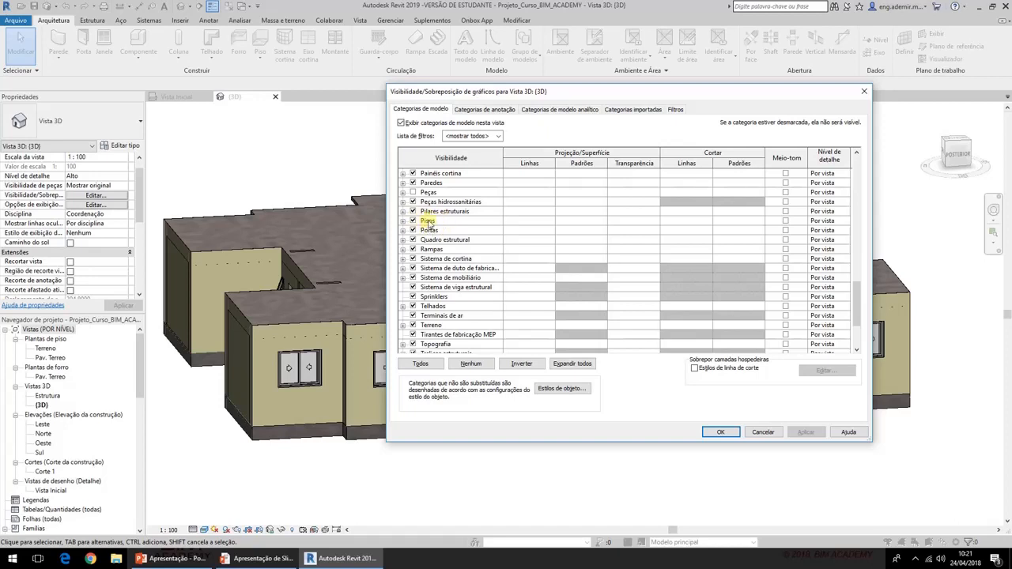
# Filter the model category list to exclude the Arquitetura and Estrutura disciplines
pyautogui.click(498, 136)
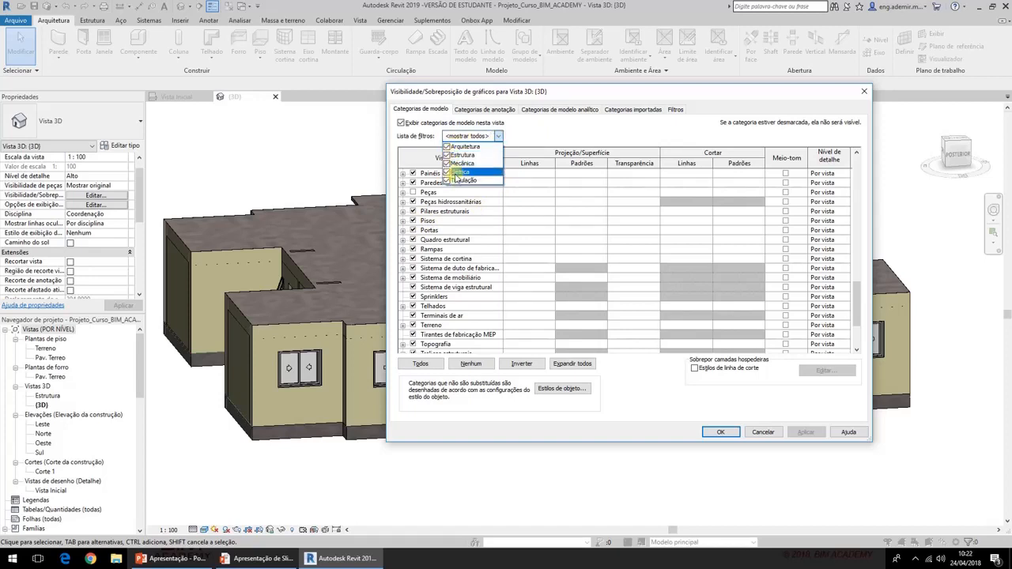
pyautogui.click(447, 147)
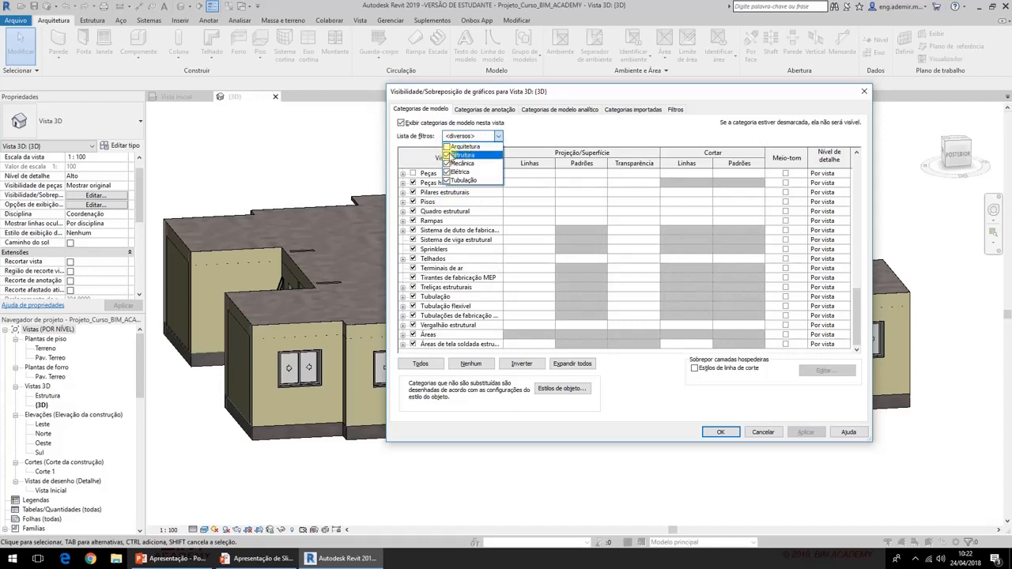
pyautogui.click(447, 155)
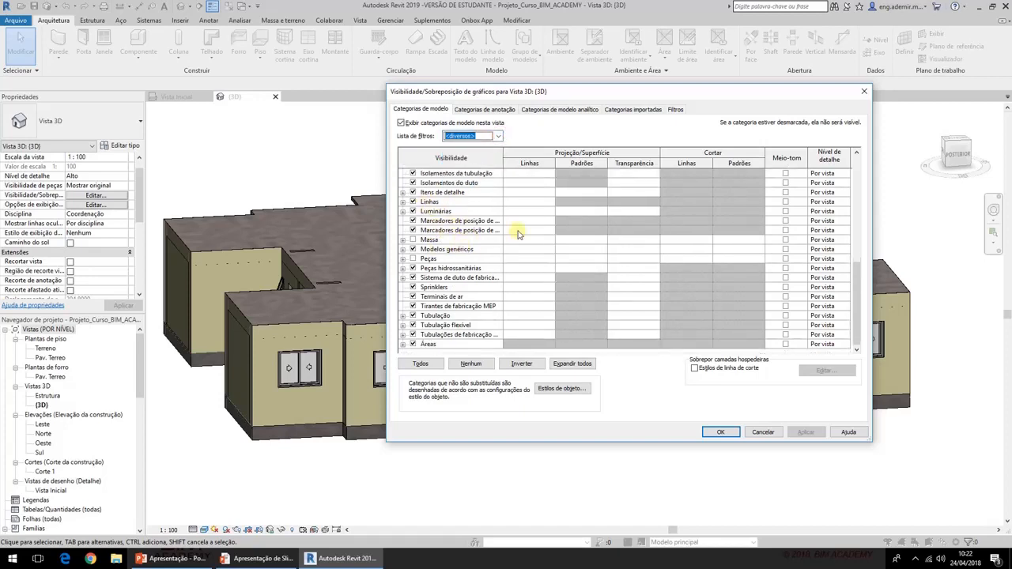
# Restore the discipline filter so the model category list covers all disciplines
pyautogui.click(499, 136)
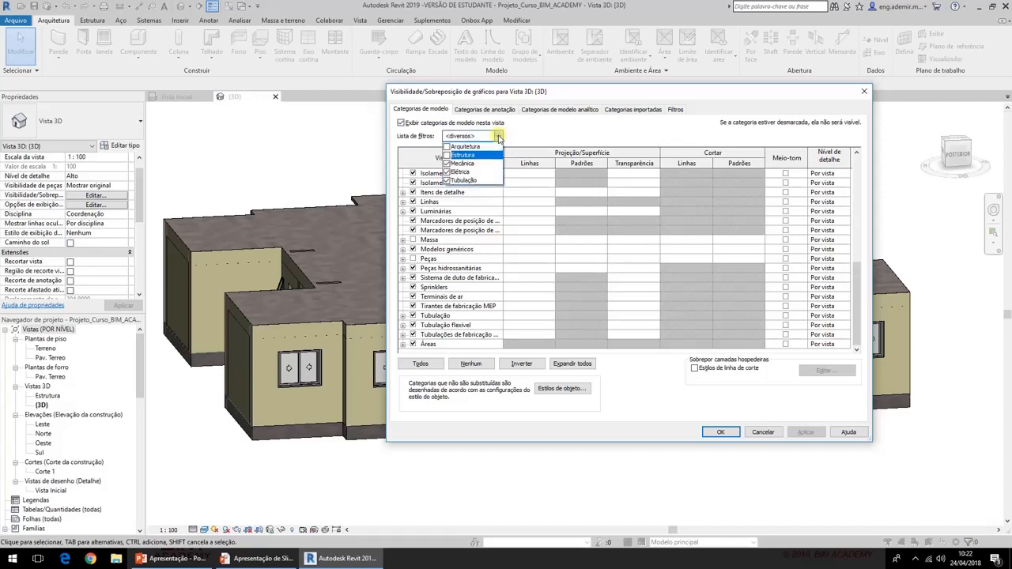
pyautogui.click(447, 155)
pyautogui.click(447, 171)
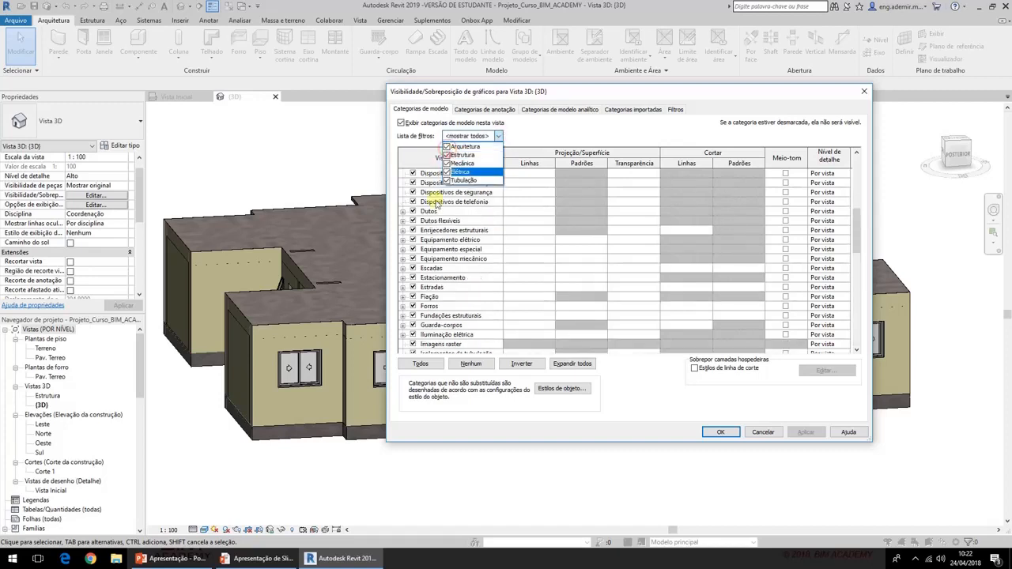
pyautogui.click(498, 136)
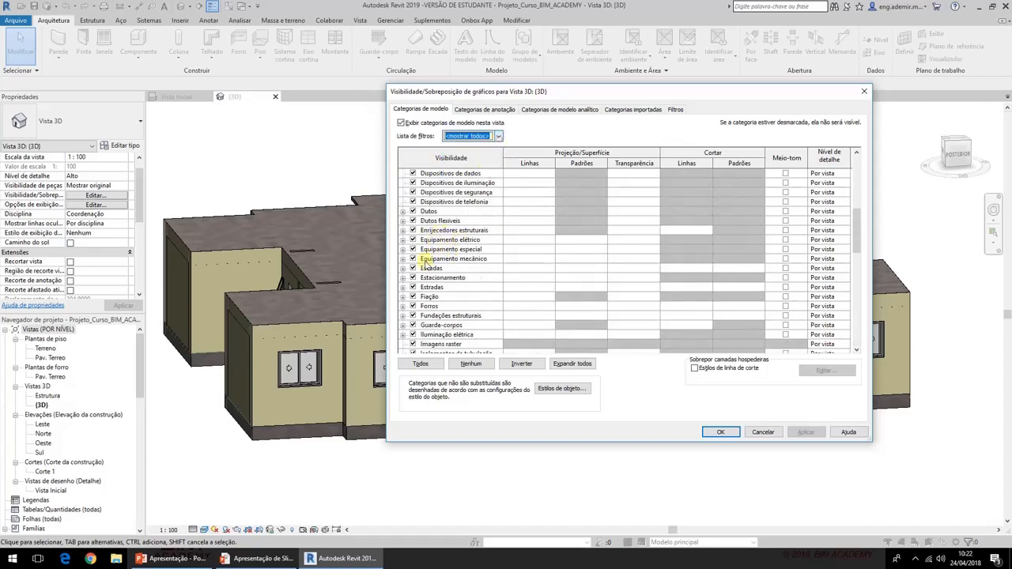
# Limit the model category list to the Elétrica discipline only
pyautogui.click(497, 136)
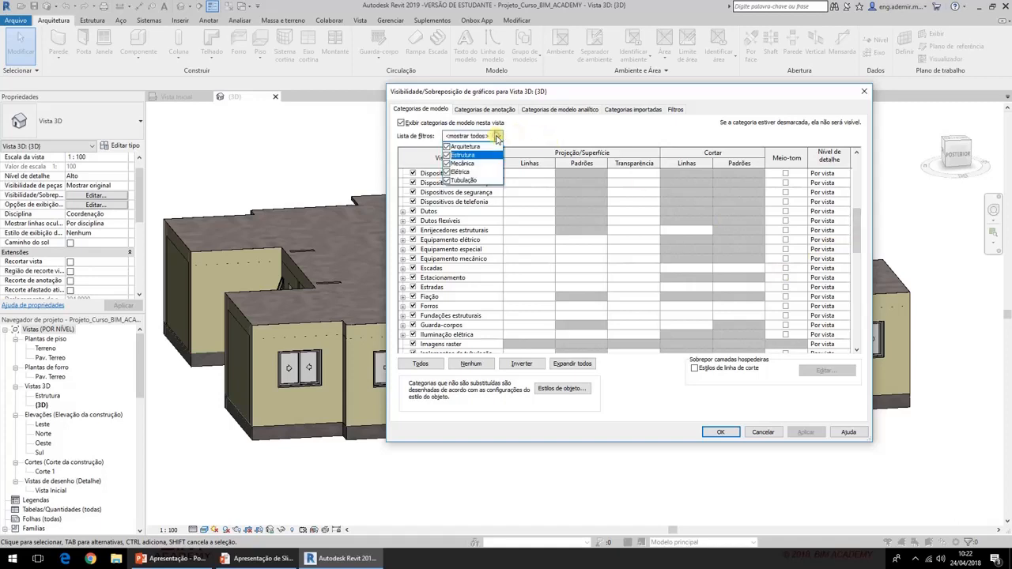
pyautogui.click(446, 163)
pyautogui.click(446, 155)
pyautogui.click(446, 146)
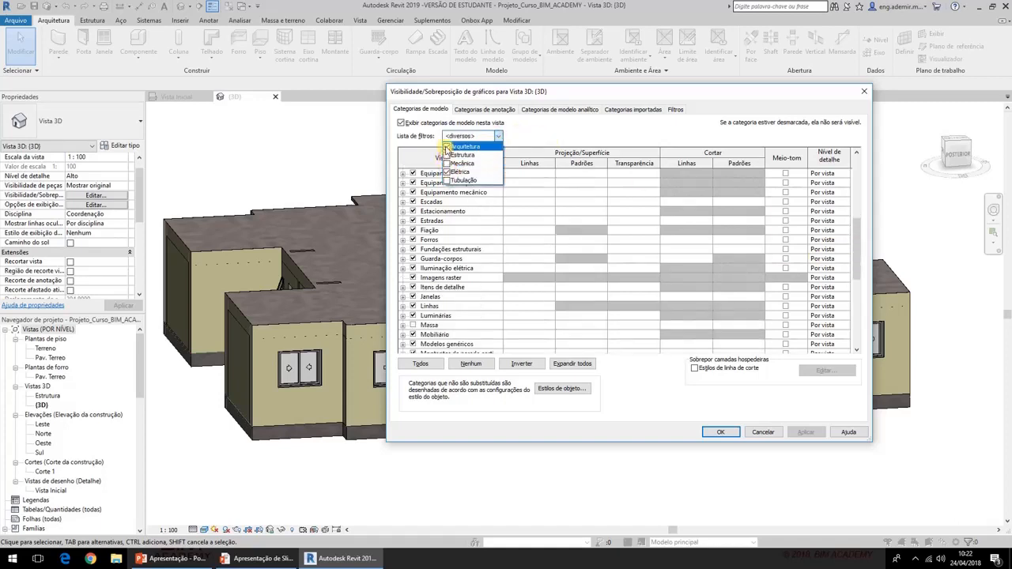
pyautogui.click(498, 137)
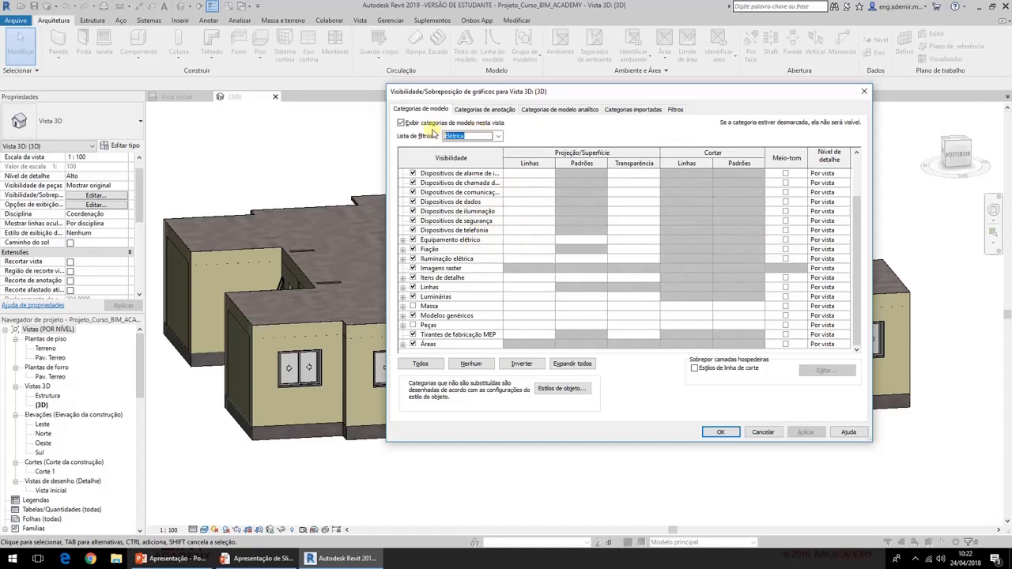
# Include Arquitetura, Estrutura, Mecânica and Tubulação in the category filter again and dismiss the visibility overrides without applying changes
pyautogui.click(497, 136)
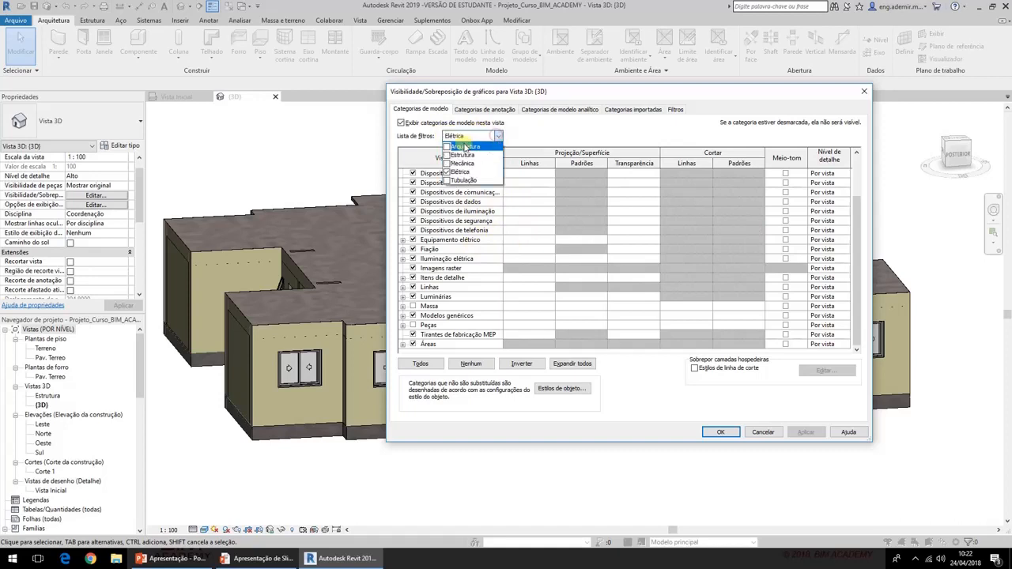
pyautogui.click(447, 146)
pyautogui.click(447, 155)
pyautogui.click(447, 163)
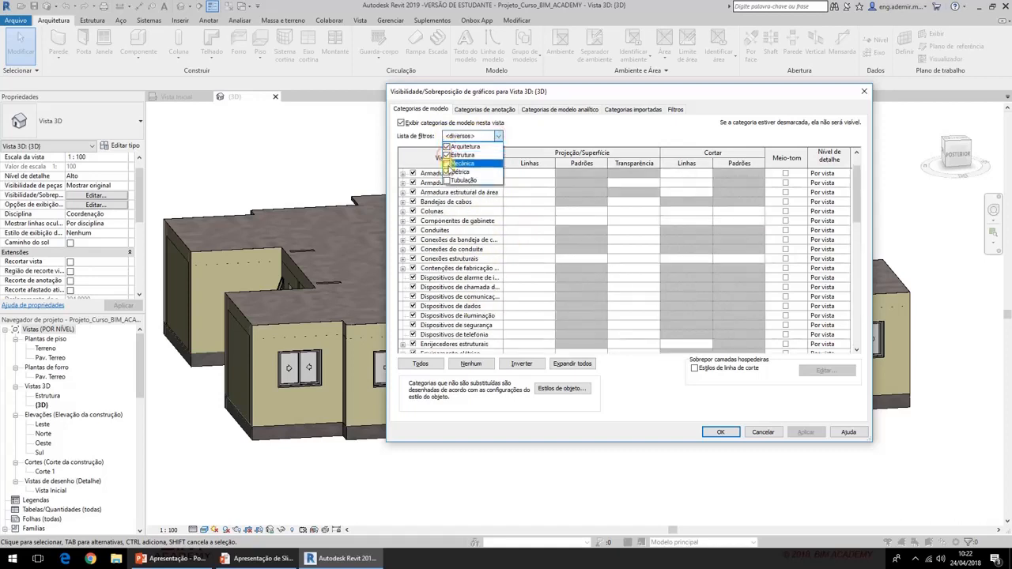
pyautogui.click(447, 173)
pyautogui.click(446, 181)
pyautogui.click(499, 136)
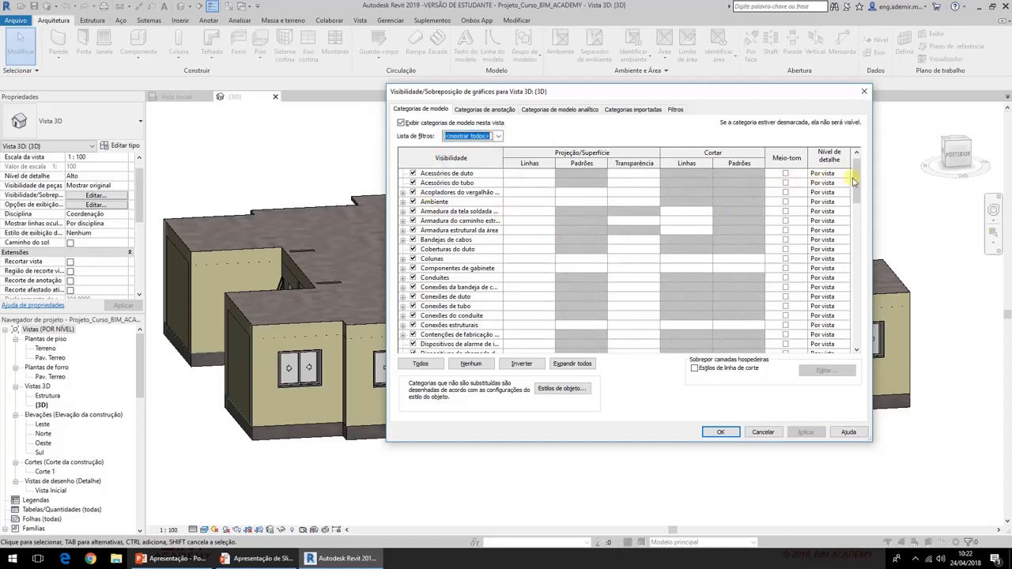
pyautogui.click(765, 430)
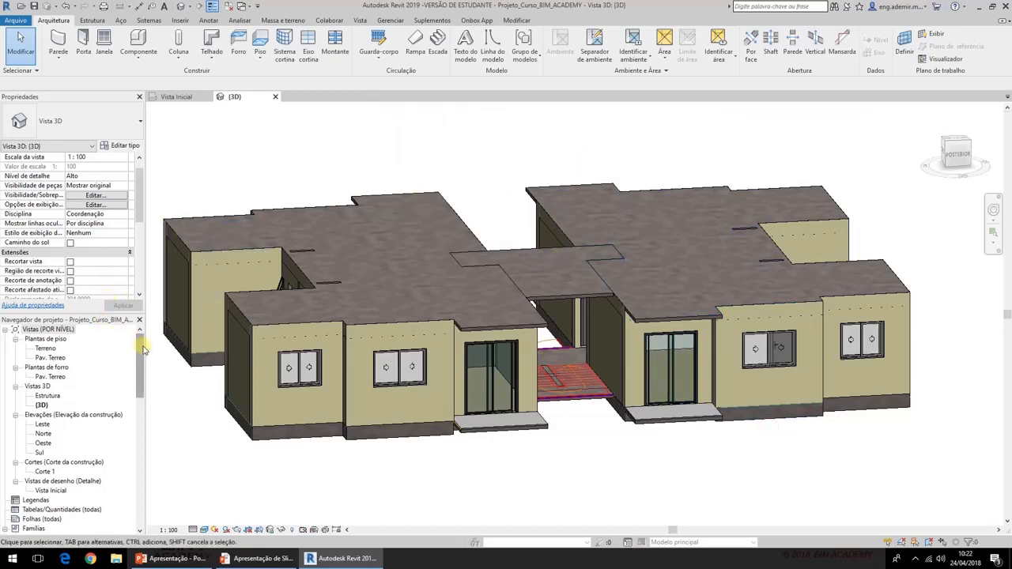
# Look through the categories listed under Famílias in the project browser
pyautogui.moveTo(142, 350); pyautogui.dragTo(128, 397)
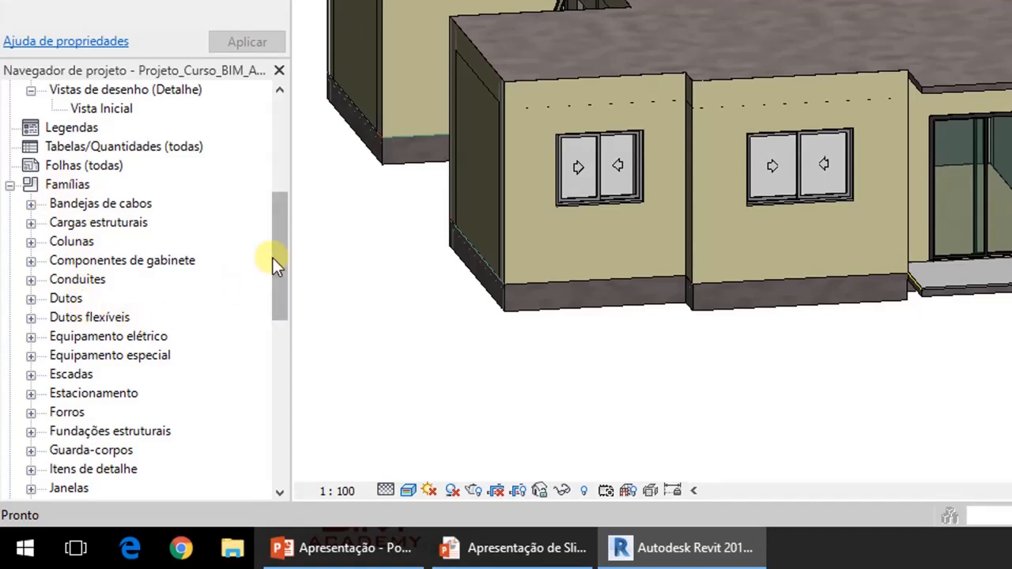
pyautogui.moveTo(276, 264)
pyautogui.mouseDown()
pyautogui.moveTo(272, 424)
pyautogui.moveTo(266, 260)
pyautogui.moveTo(271, 283)
pyautogui.mouseUp()
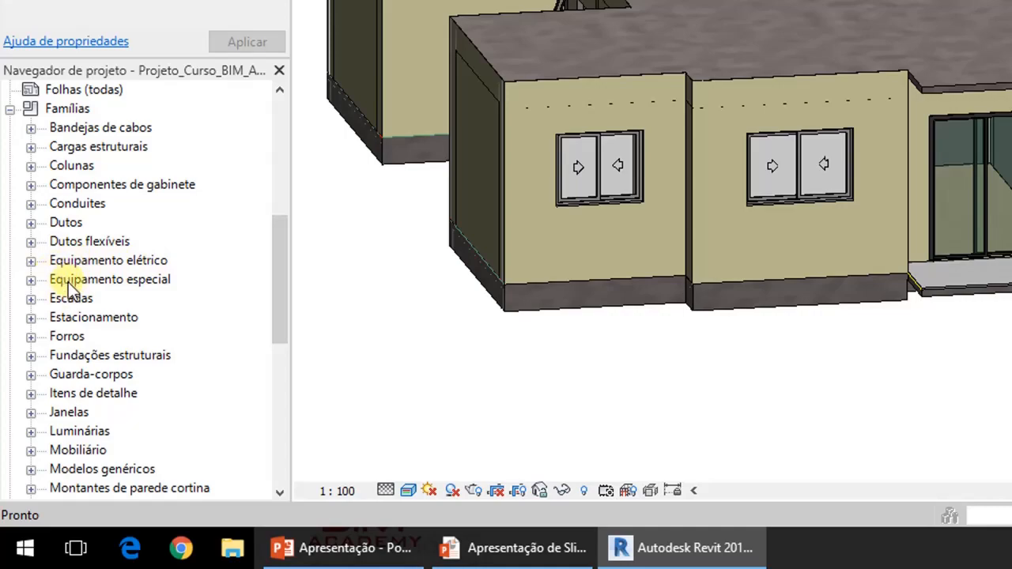
pyautogui.moveTo(274, 253); pyautogui.dragTo(274, 276)
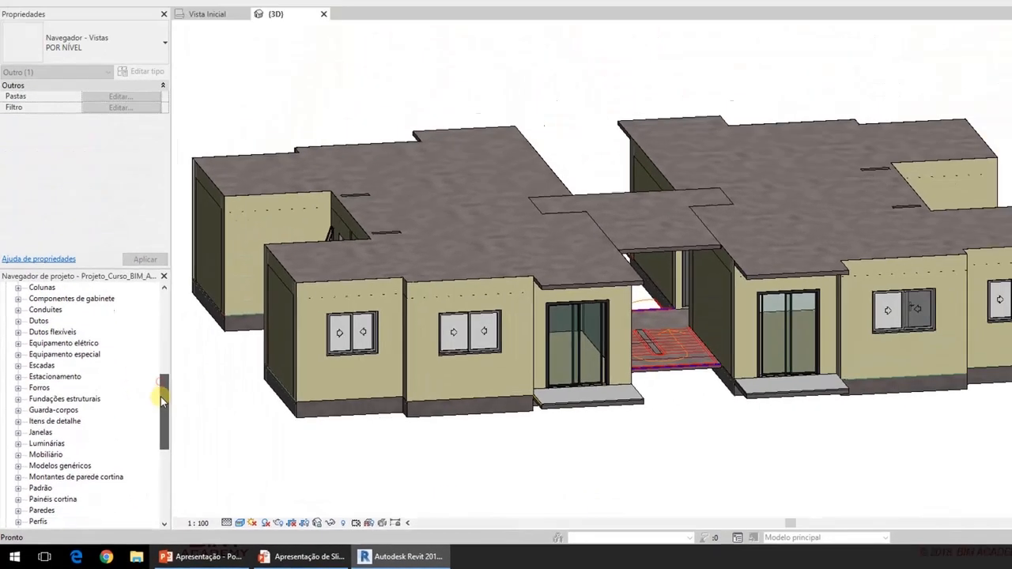
pyautogui.scroll(-3, 161, 397)
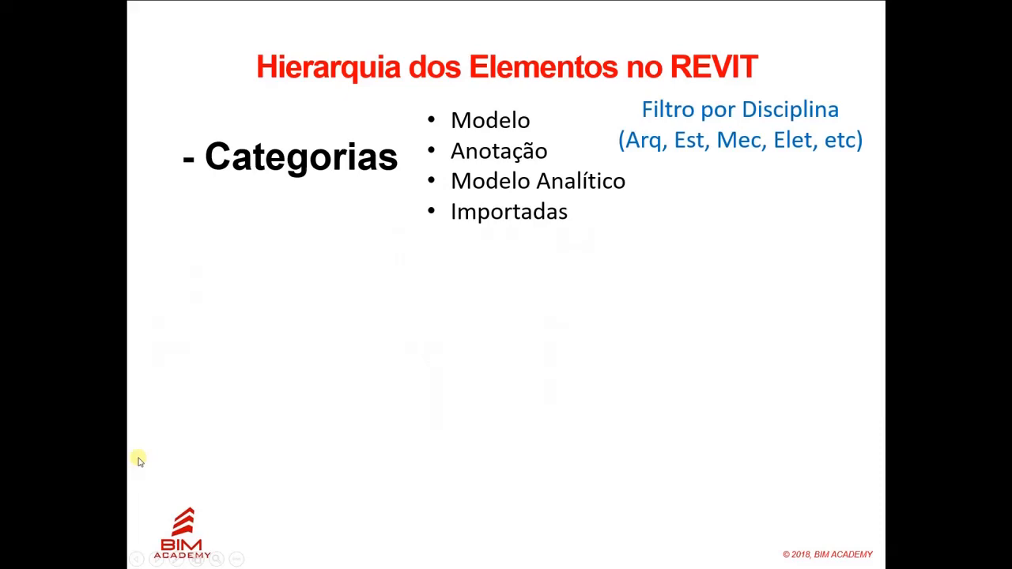
# Expand the Paredes category under Famílias in the project browser and inspect the Parede básica family
pyautogui.press('Right')
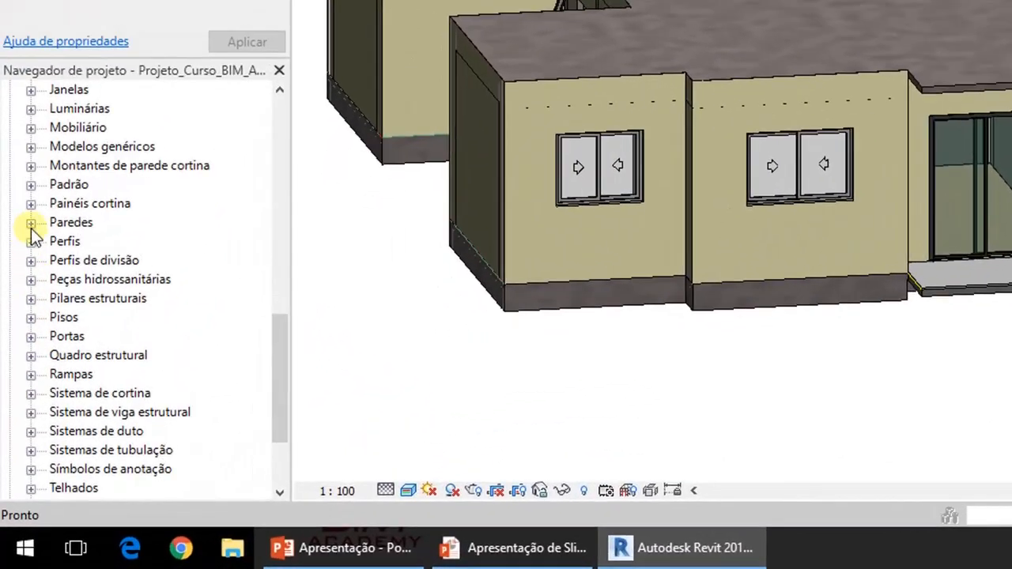
pyautogui.click(31, 223)
pyautogui.click(51, 241)
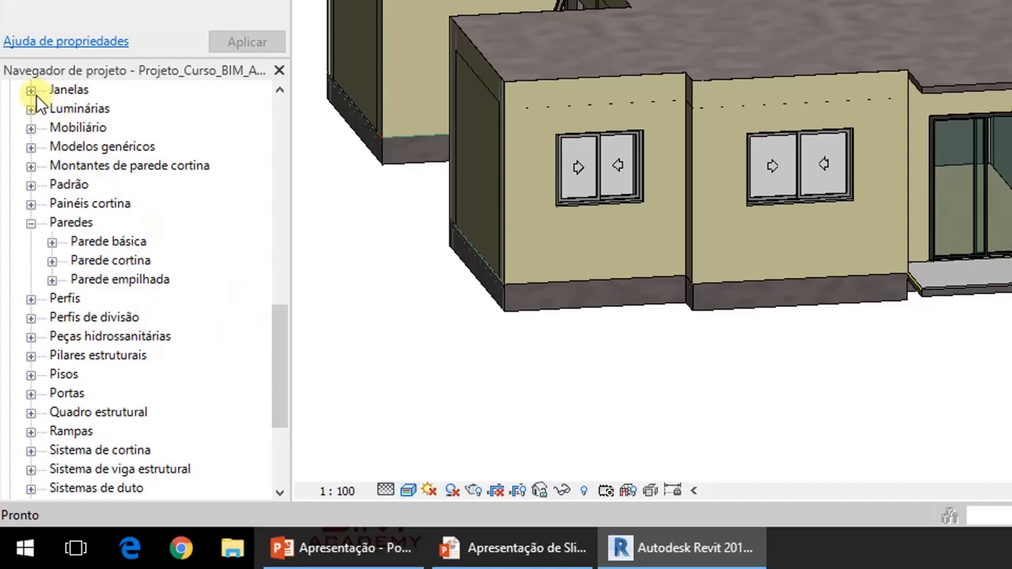
# Expand the Janelas category in the project browser, and switch to the PowerPoint slide show to reveal the kinds of Famílias
pyautogui.moveTo(276, 317); pyautogui.dragTo(273, 305)
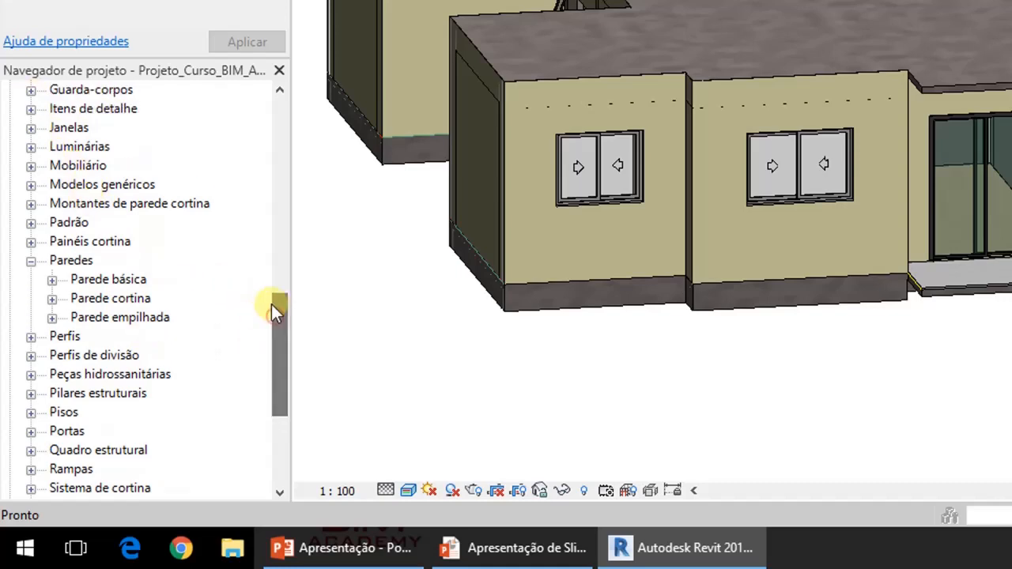
pyautogui.click(30, 128)
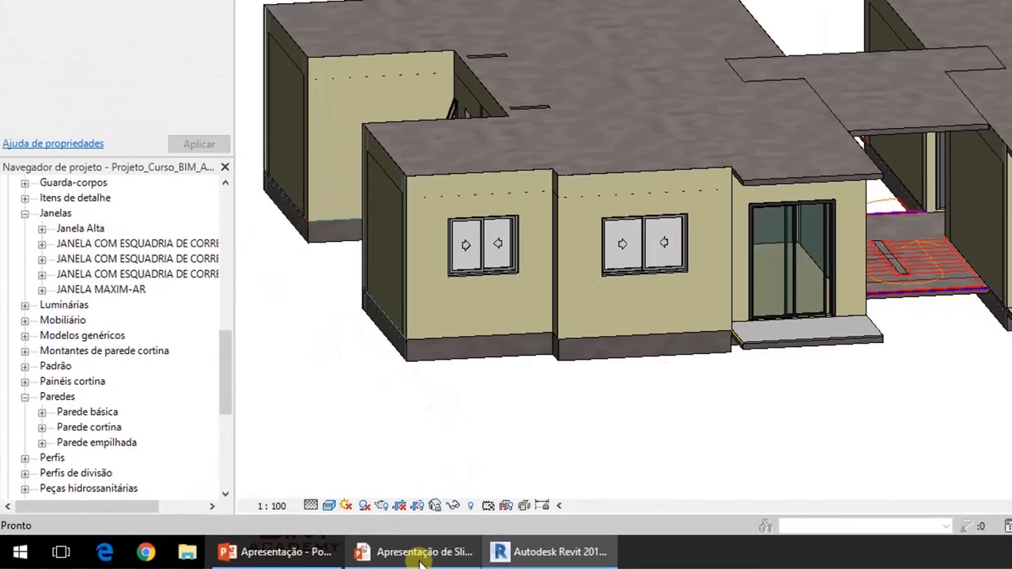
pyautogui.click(480, 548)
pyautogui.click(332, 491)
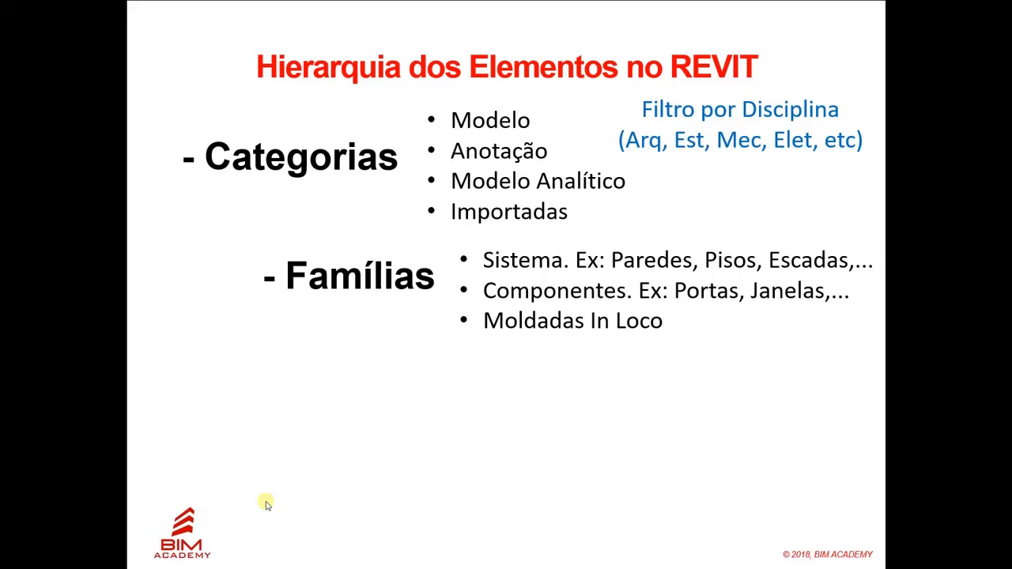
# Switch to Revit and inspect the window placement options and the commands available for the Janela Alta family
pyautogui.hotkey('alt', 'Tab')
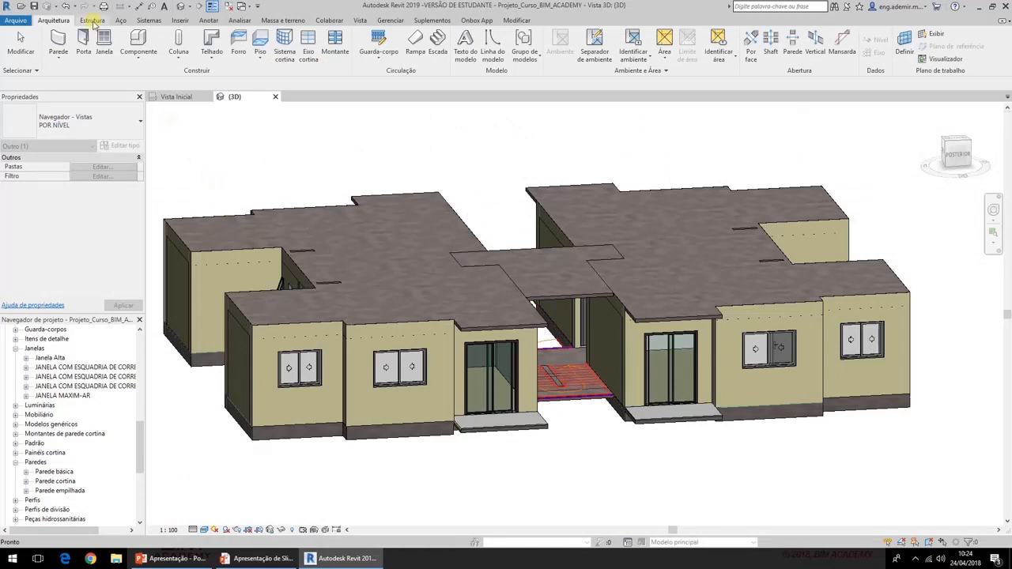
pyautogui.click(105, 47)
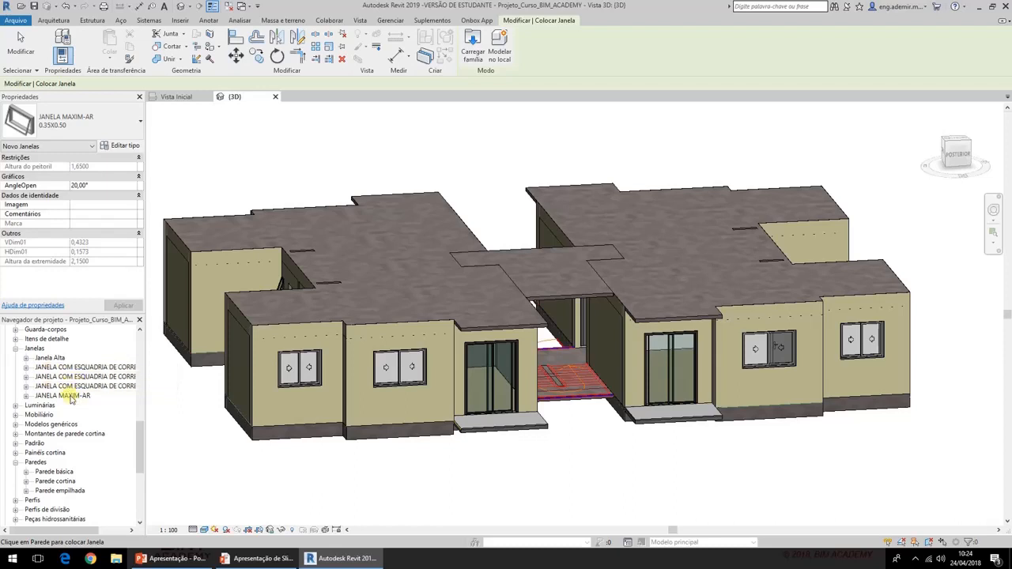
pyautogui.click(50, 360)
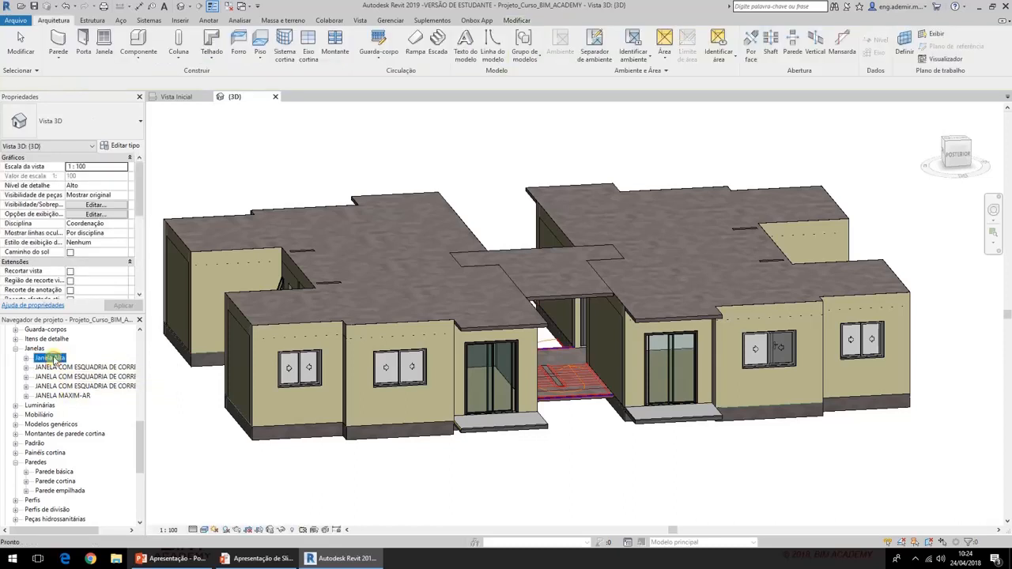
pyautogui.rightClick(54, 360)
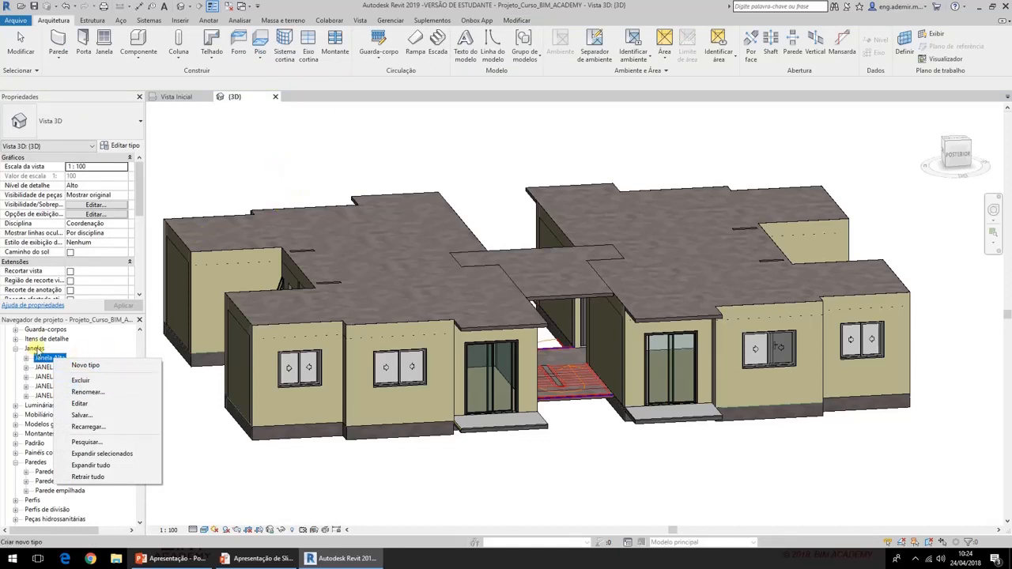
pyautogui.click(104, 44)
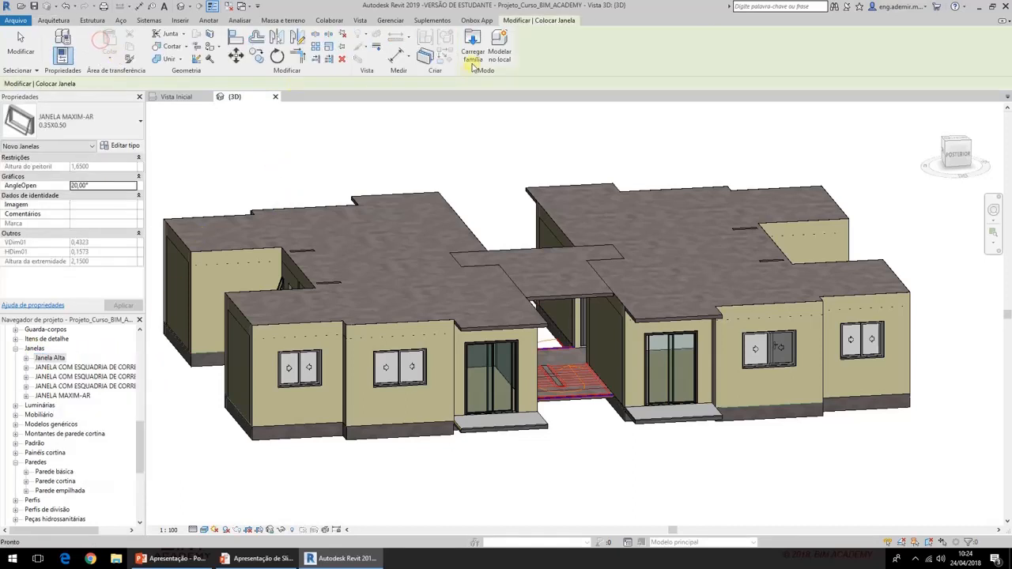
pyautogui.press('Escape')
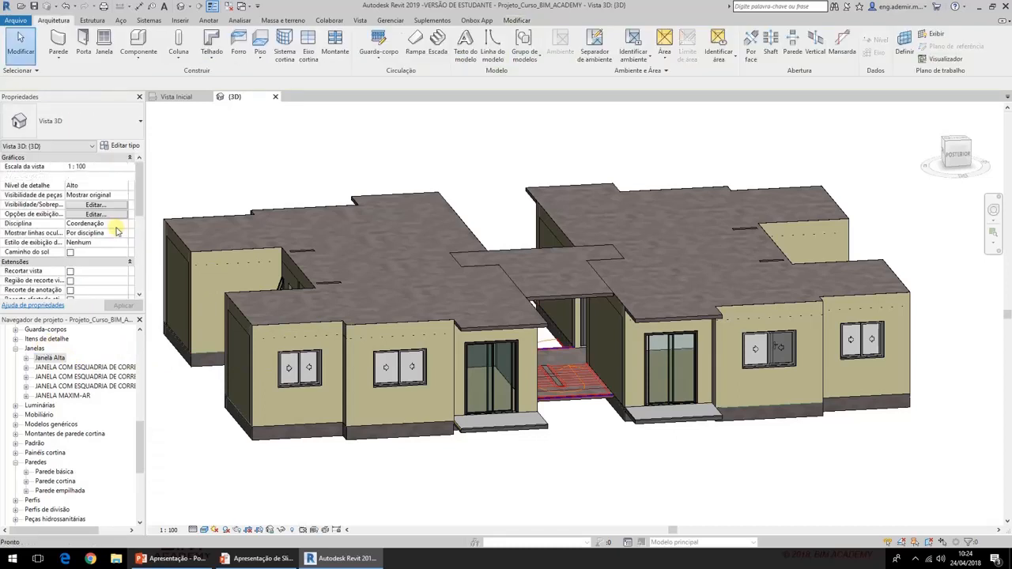
# Inspect the wall placement options and the commands available for the Parede básica family, without placing a wall
pyautogui.click(57, 41)
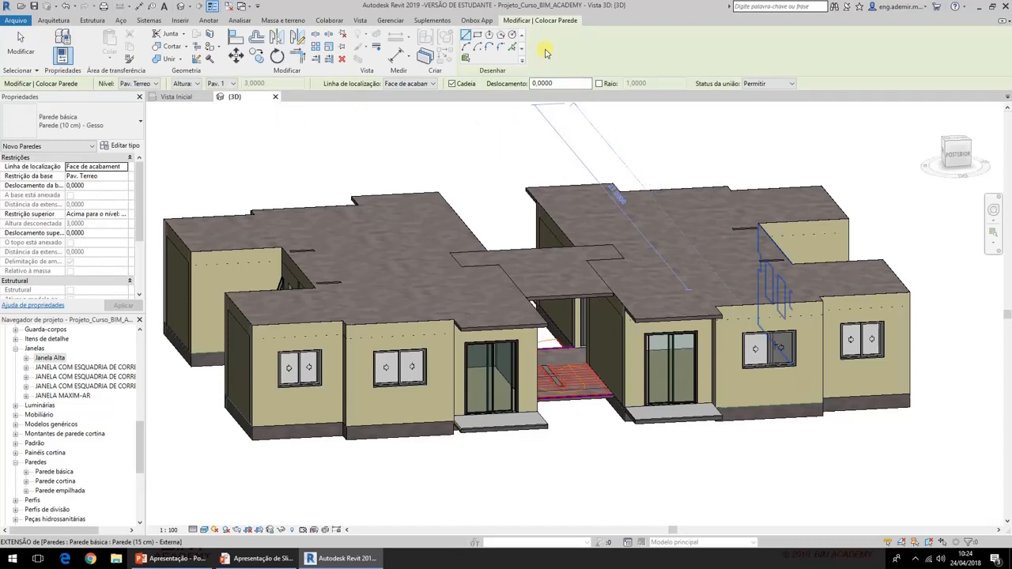
pyautogui.press('Escape')
pyautogui.press('Escape')
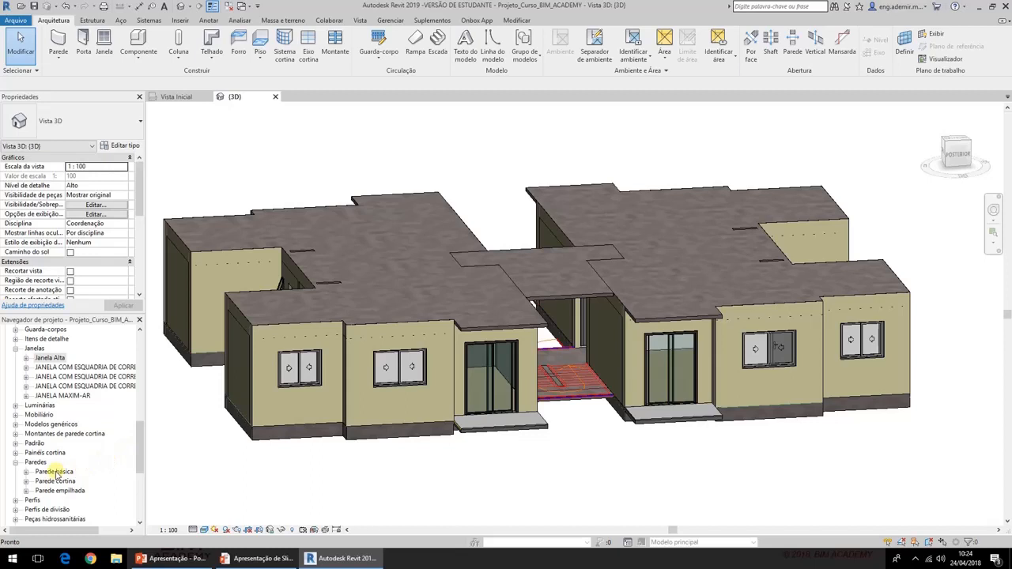
pyautogui.rightClick(56, 473)
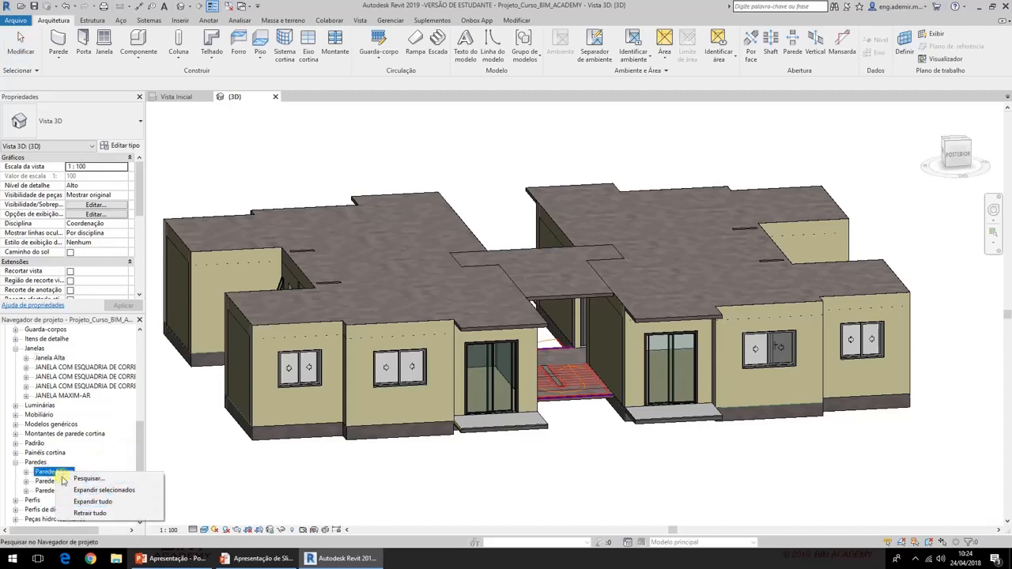
pyautogui.click(143, 441)
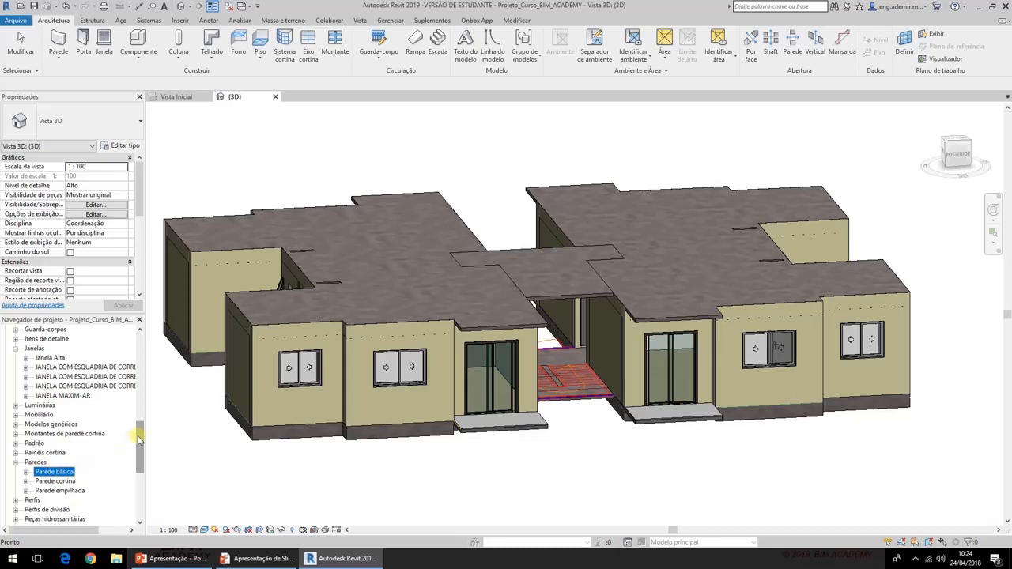
pyautogui.moveTo(138, 440); pyautogui.dragTo(138, 456)
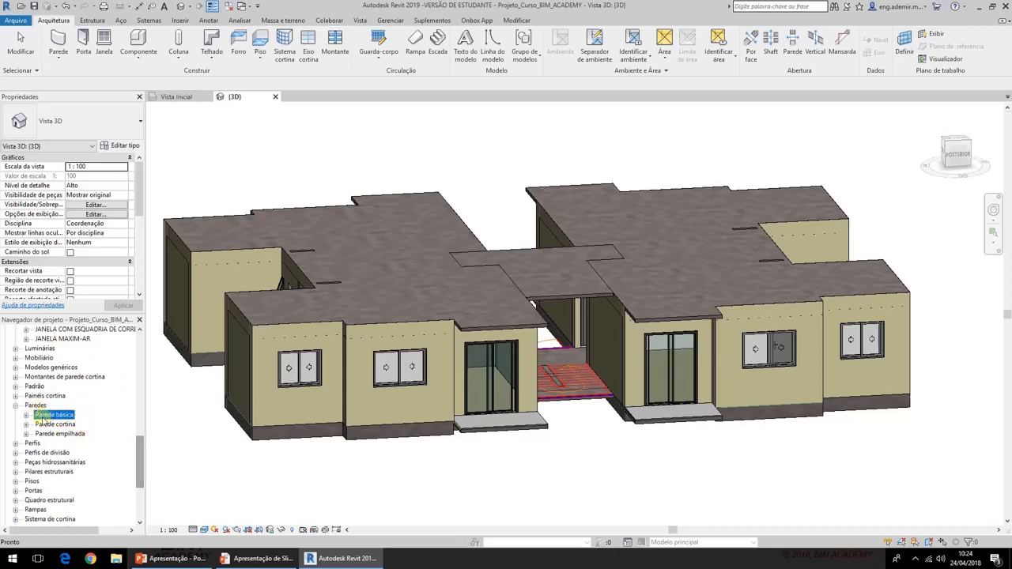
# Compare the system and component family examples on the PowerPoint slide with Parede básica and Janelas in Revit's project browser
pyautogui.click(261, 558)
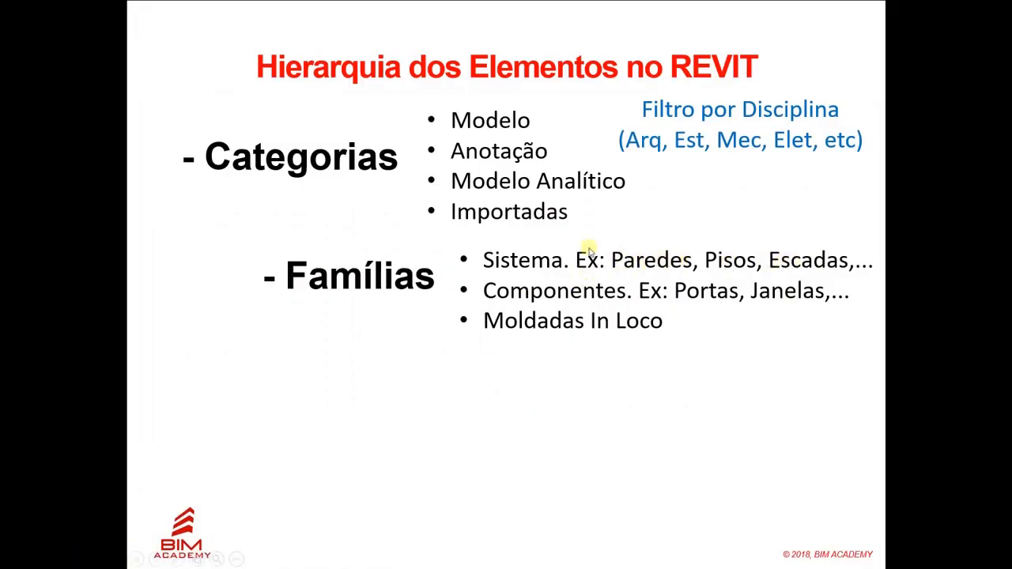
pyautogui.hotkey('alt', 'Tab')
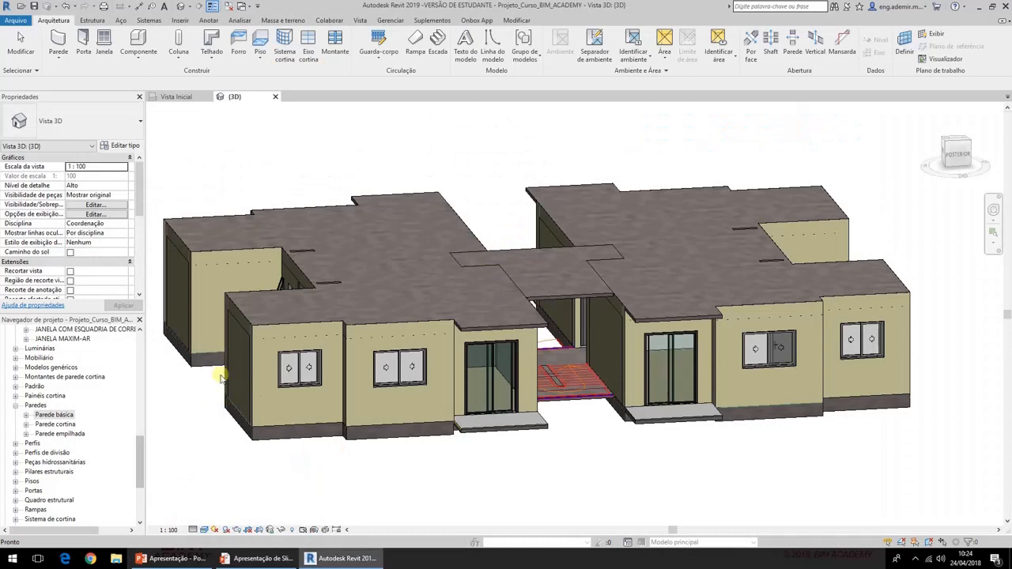
pyautogui.click(68, 414)
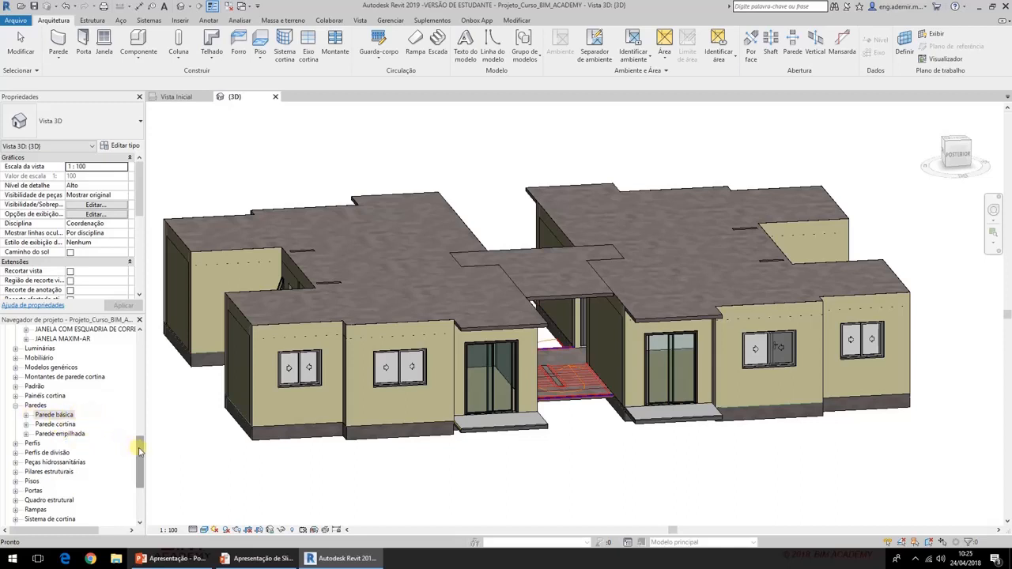
pyautogui.moveTo(138, 452); pyautogui.dragTo(139, 447)
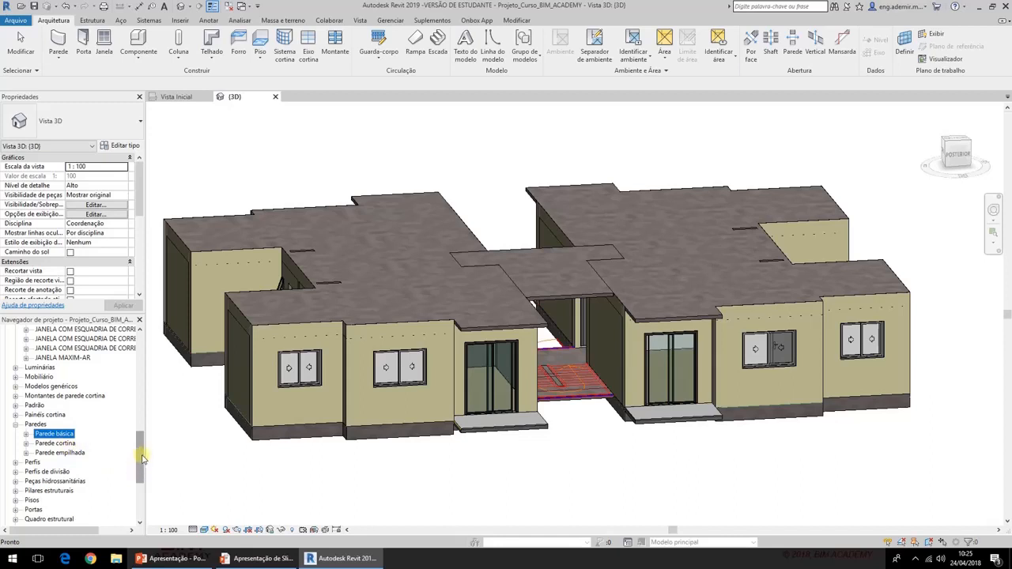
pyautogui.scroll(1, 143, 457)
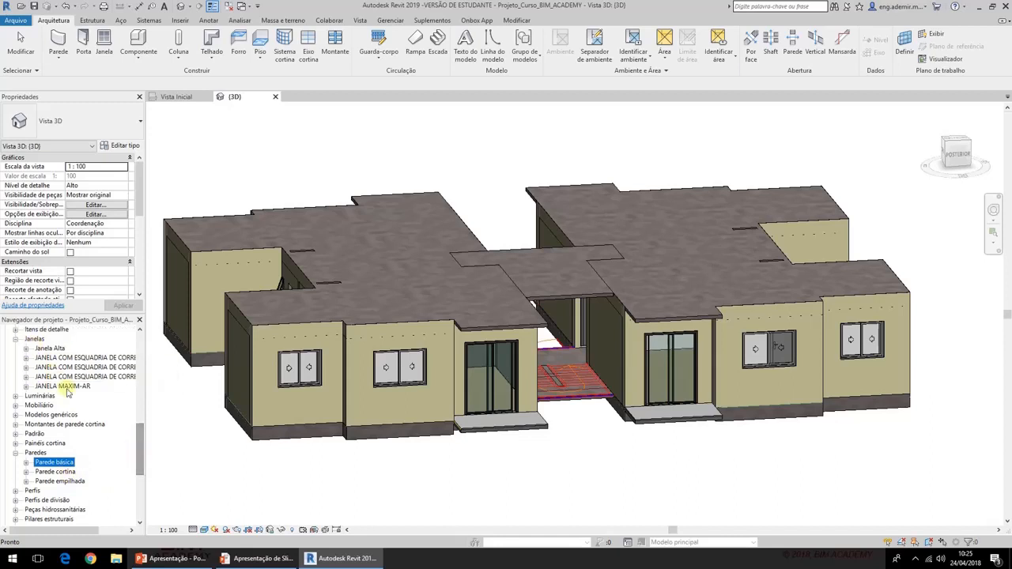
pyautogui.click(35, 339)
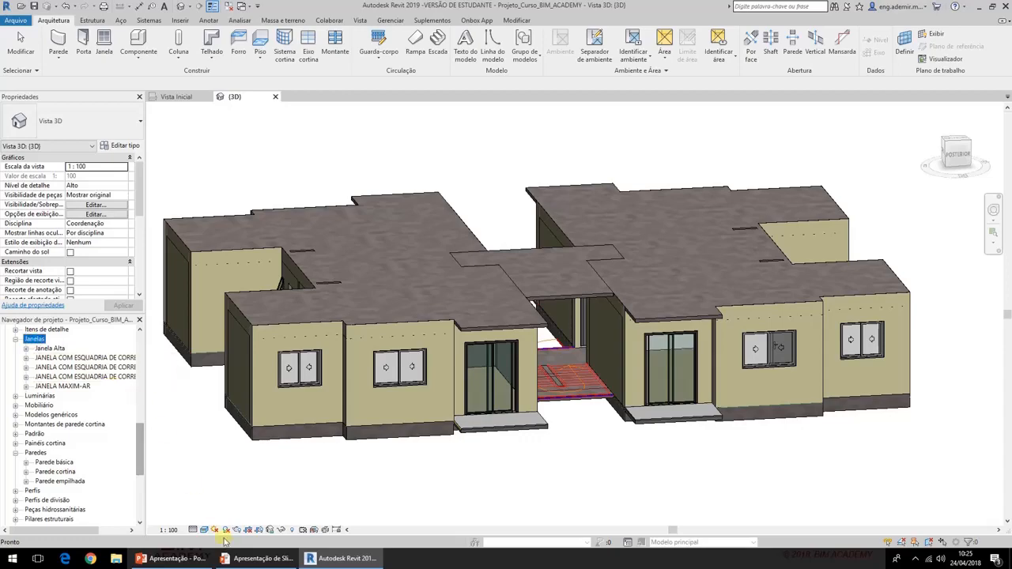
pyautogui.click(252, 558)
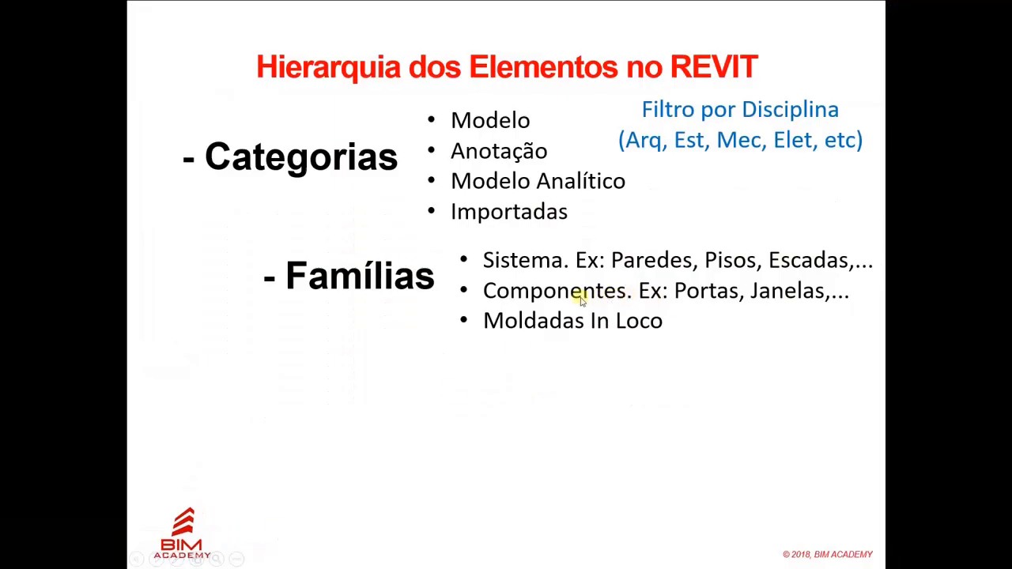
pyautogui.hotkey('alt', 'Tab')
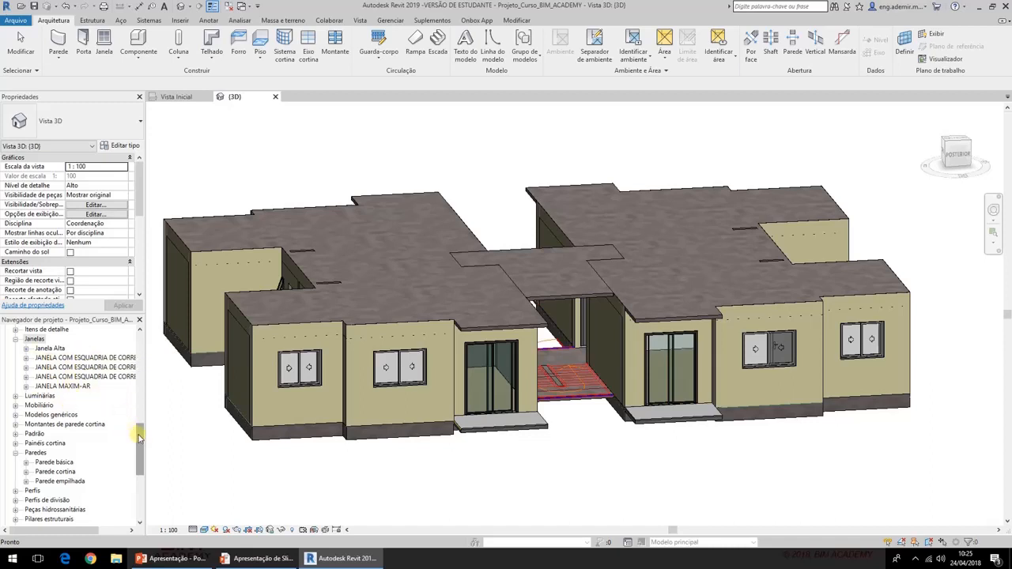
pyautogui.scroll(-3, 139, 437)
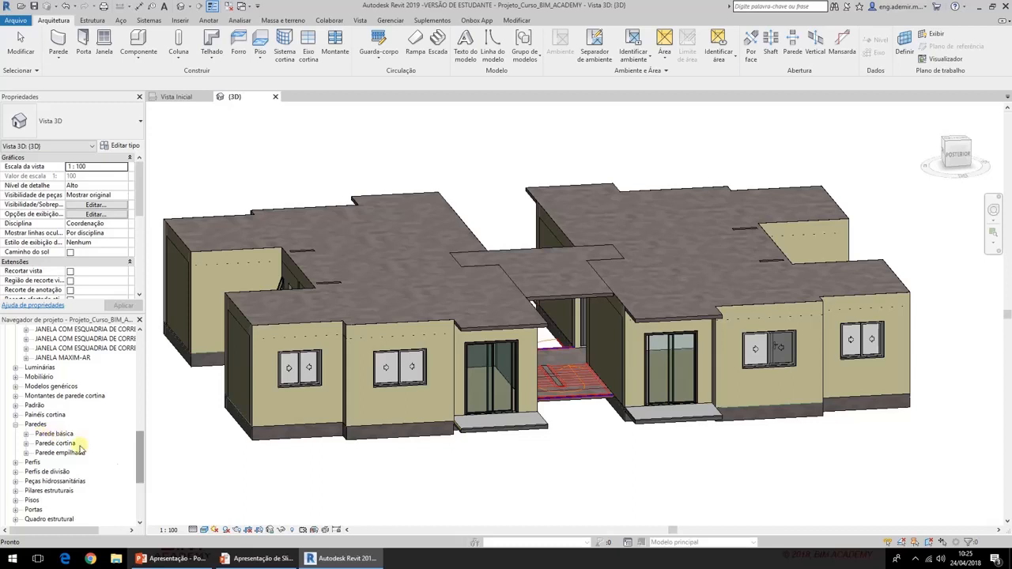
# Reveal the Tipo level on the PowerPoint hierarchy slide and switch back to Revit
pyautogui.click(261, 558)
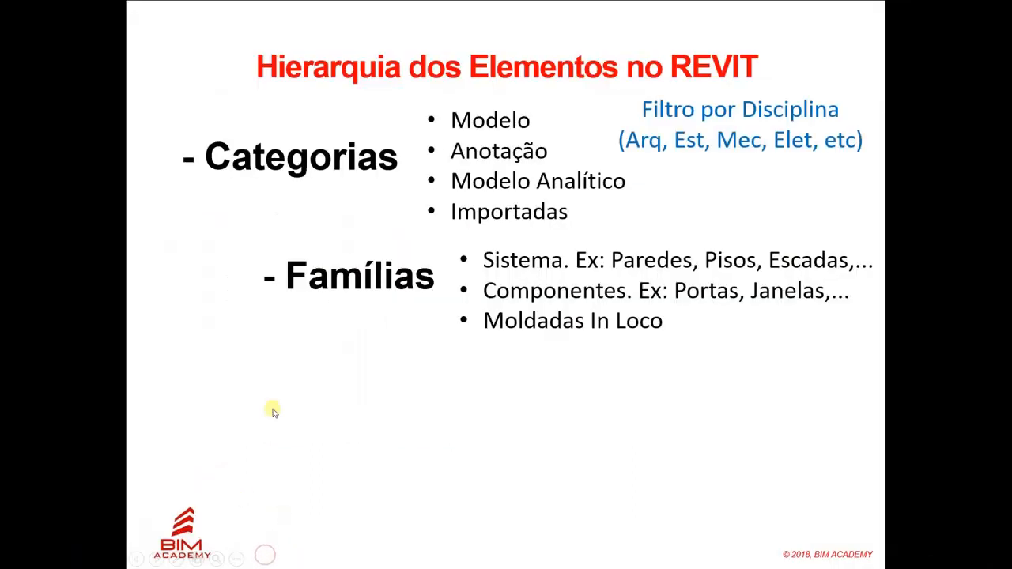
pyautogui.click(272, 412)
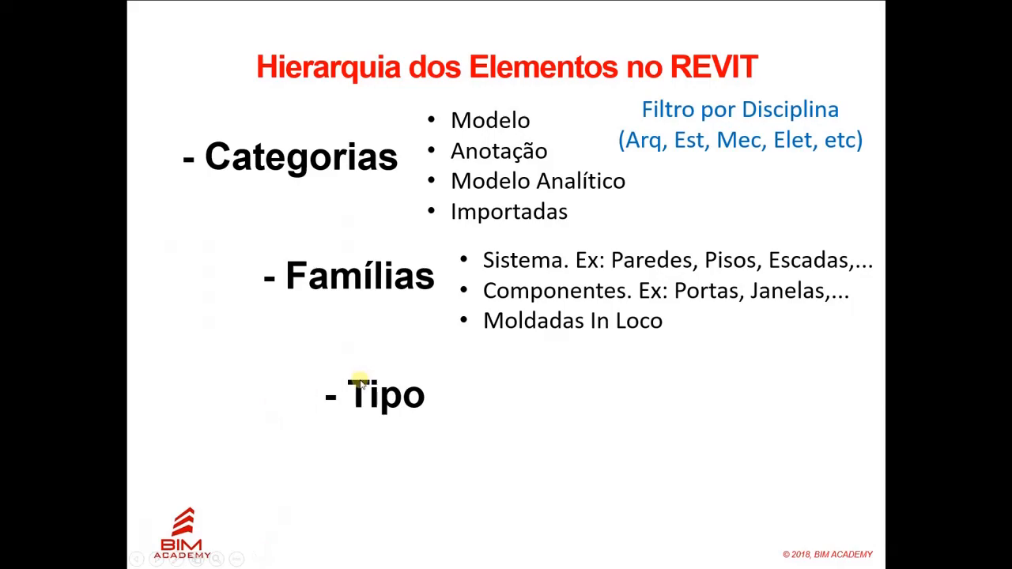
pyautogui.hotkey('alt', 'Tab')
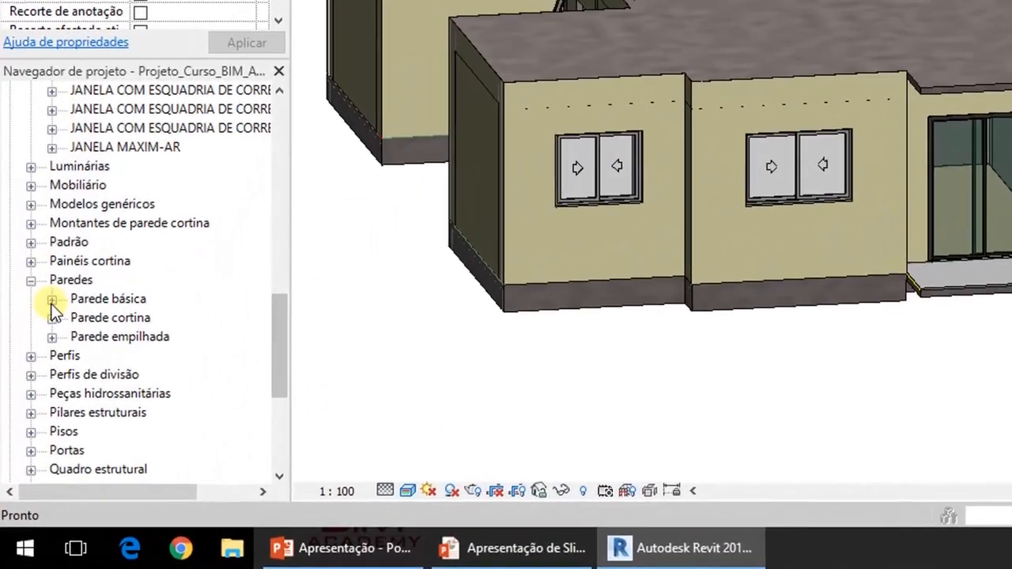
# Expand the Parede básica family and inspect its types Parede (10 cm) - Gesso and Parede (20 cm) - Externa
pyautogui.click(52, 300)
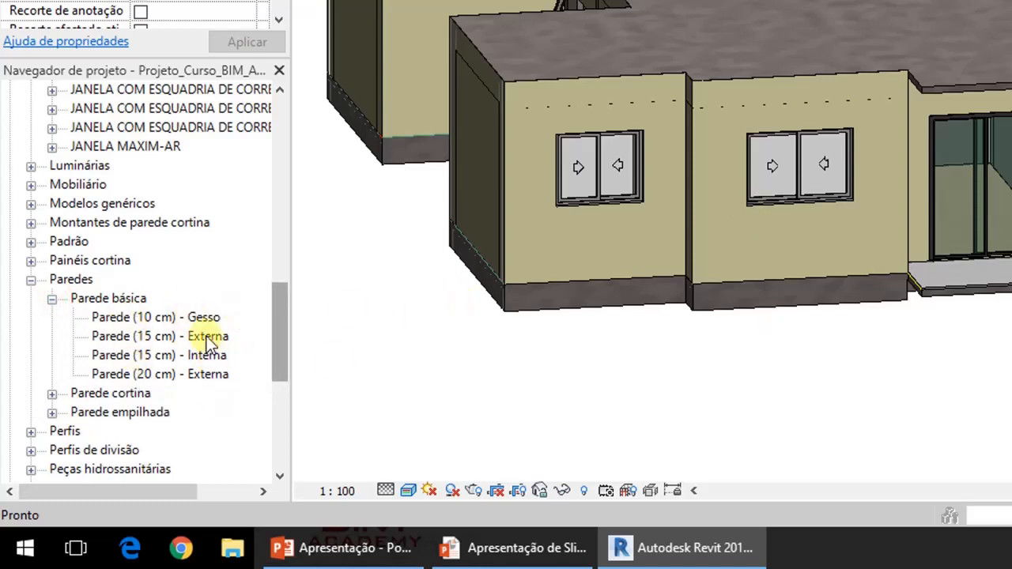
pyautogui.click(165, 317)
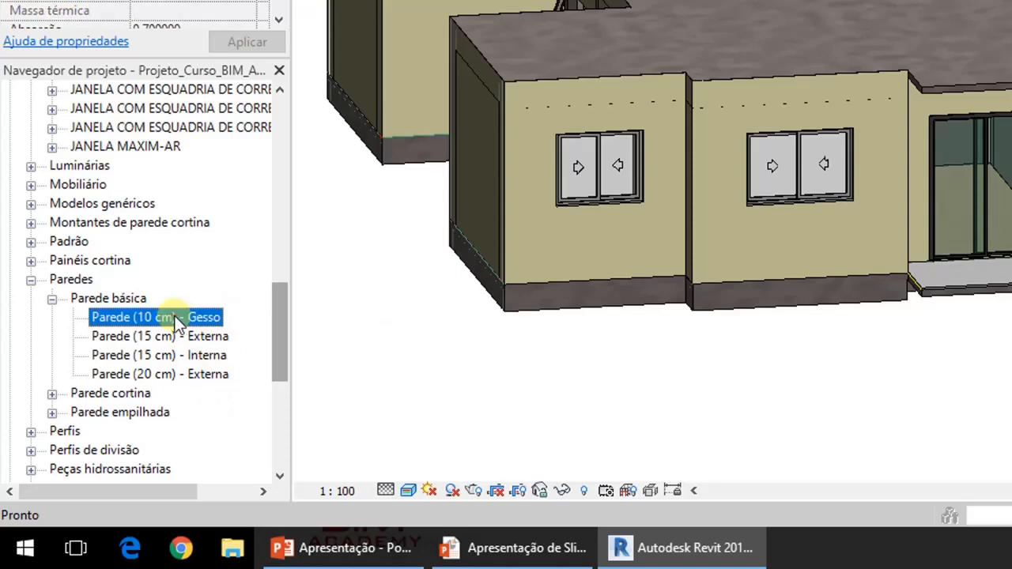
pyautogui.rightClick(169, 314)
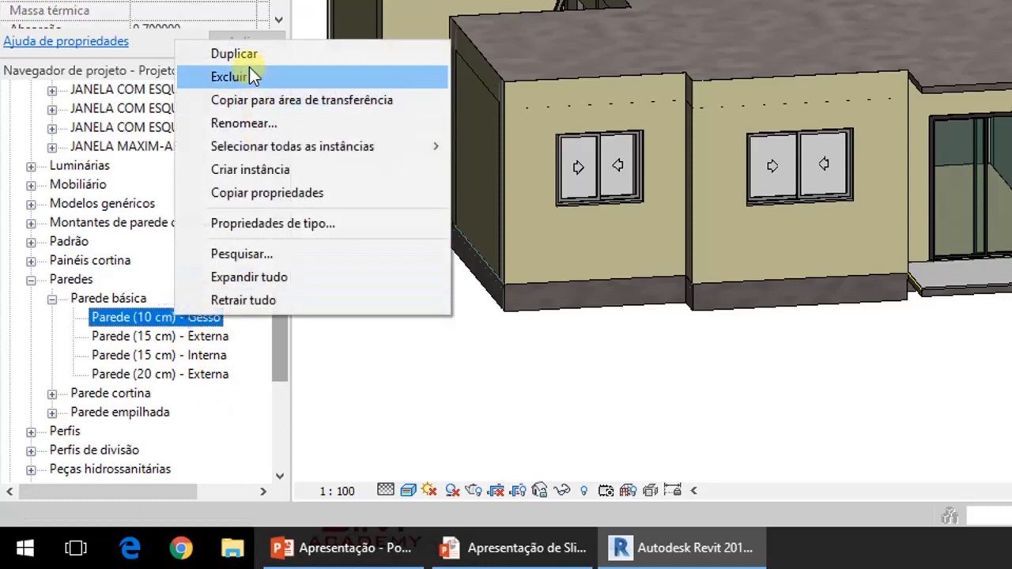
pyautogui.click(147, 372)
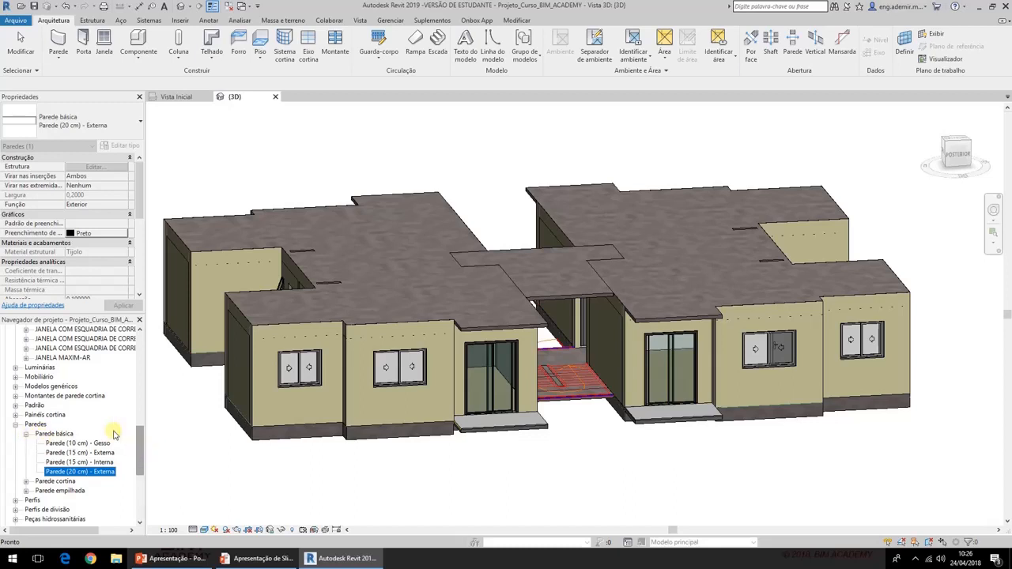
# Trace the hierarchy from the Paredes category through the Parede básica family to the Parede (10 cm) - Gesso type
pyautogui.click(38, 426)
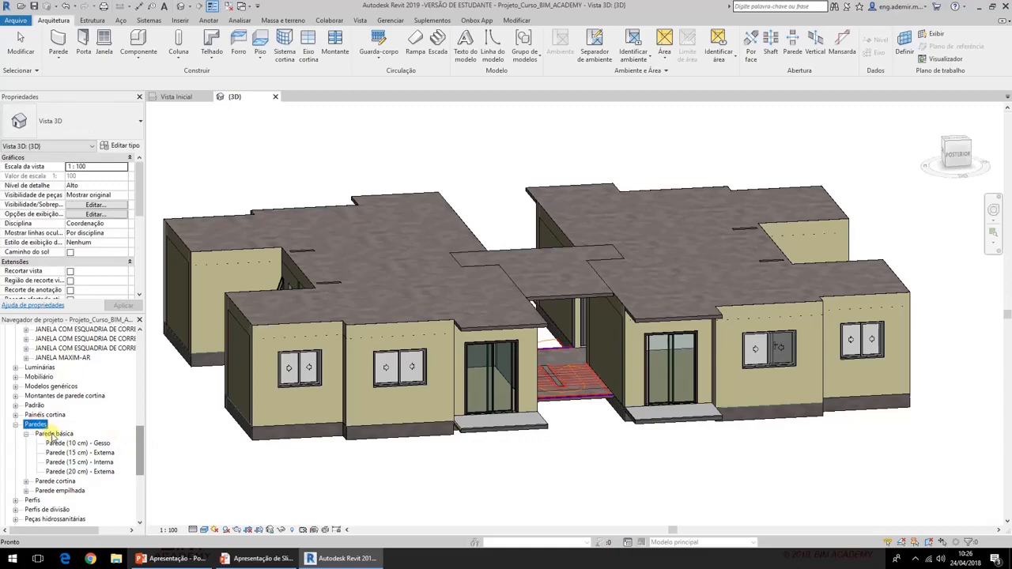
pyautogui.click(47, 434)
pyautogui.click(69, 443)
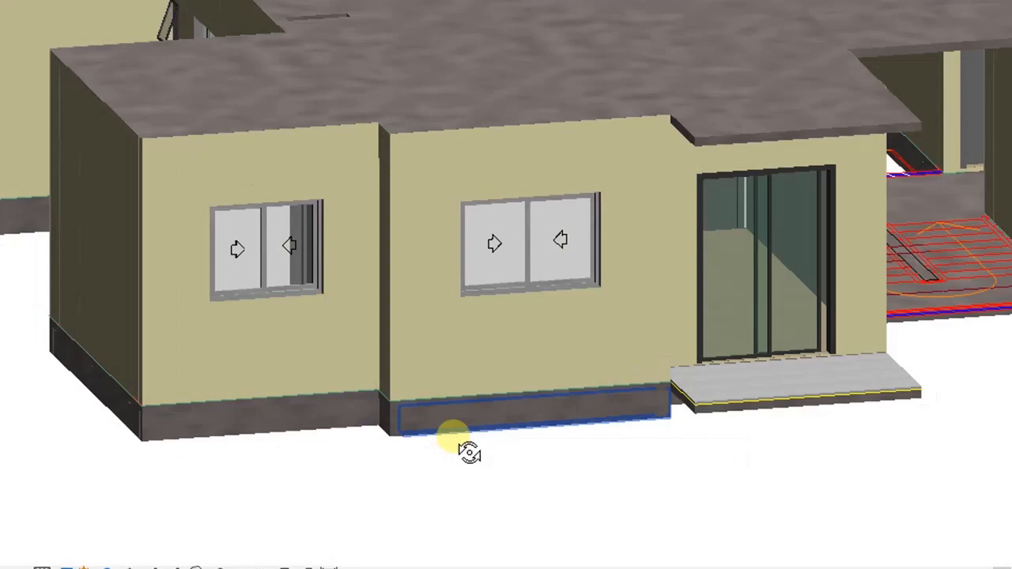
# Examine the walls and windows on the building's facade up close in the 3D view
pyautogui.keyDown('shift'); pyautogui.moveTo(469, 453); pyautogui.dragTo(479, 456, button='middle'); pyautogui.keyUp('shift')
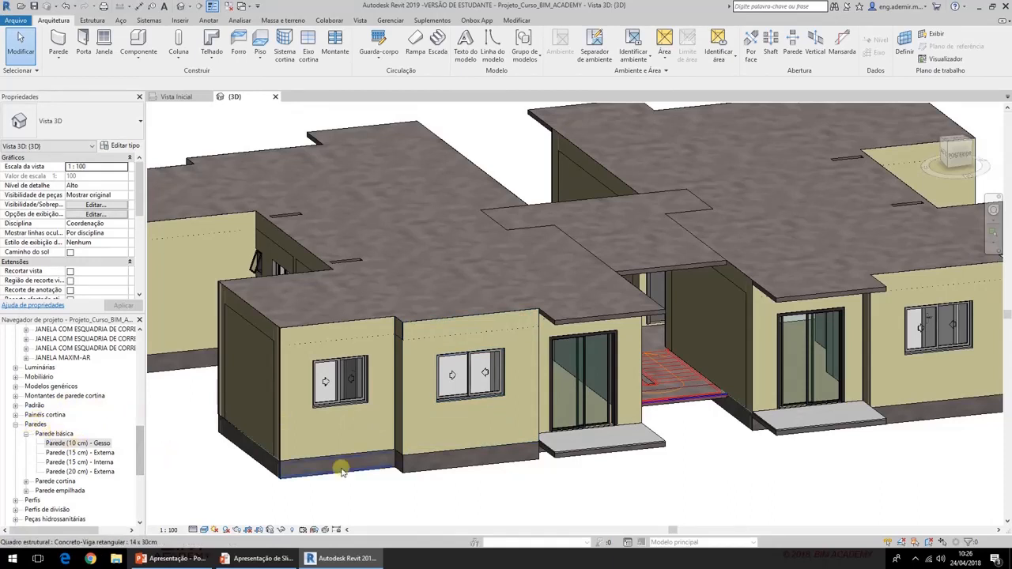
pyautogui.scroll(4, 415, 430)
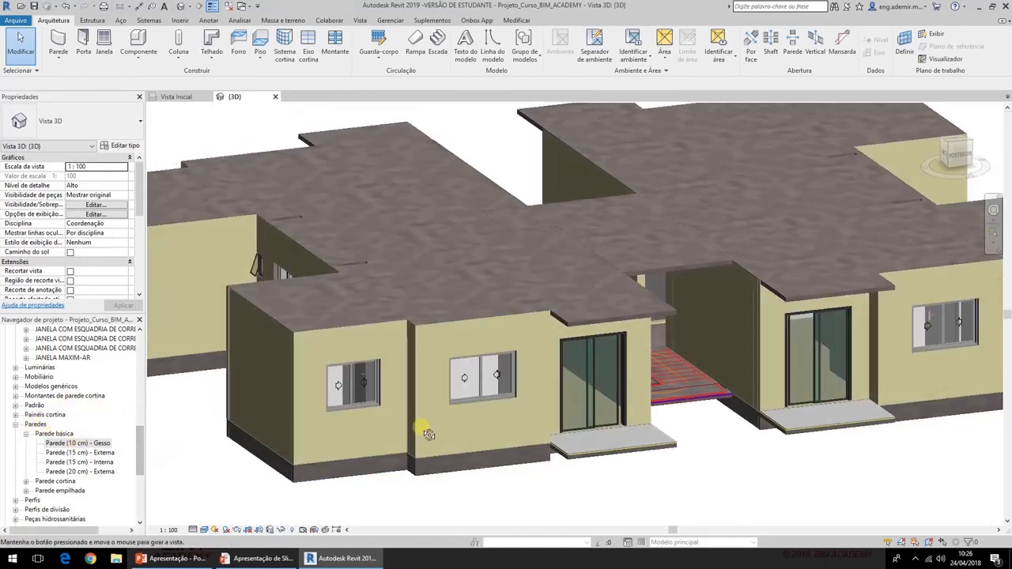
pyautogui.scroll(3, 466, 385)
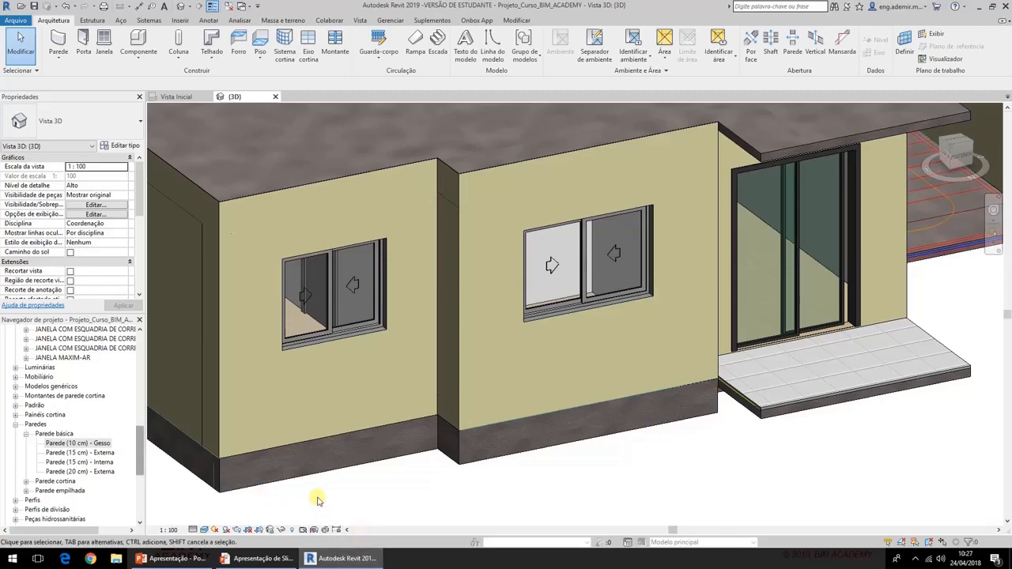
# Reveal the Instância level on the PowerPoint hierarchy slide, compare it with the model, and return to Revit
pyautogui.click(265, 559)
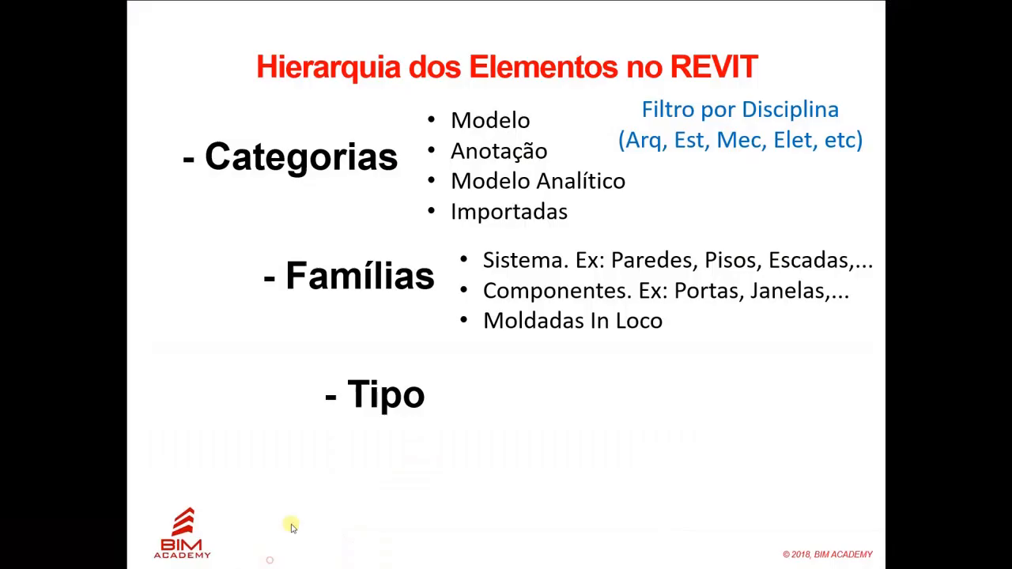
pyautogui.click(332, 439)
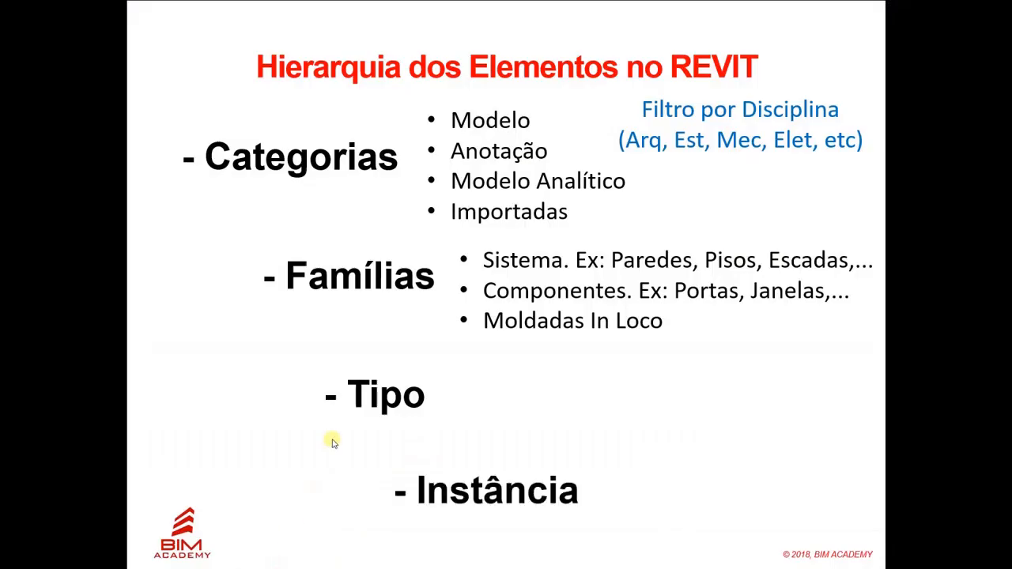
pyautogui.hotkey('alt', 'Tab')
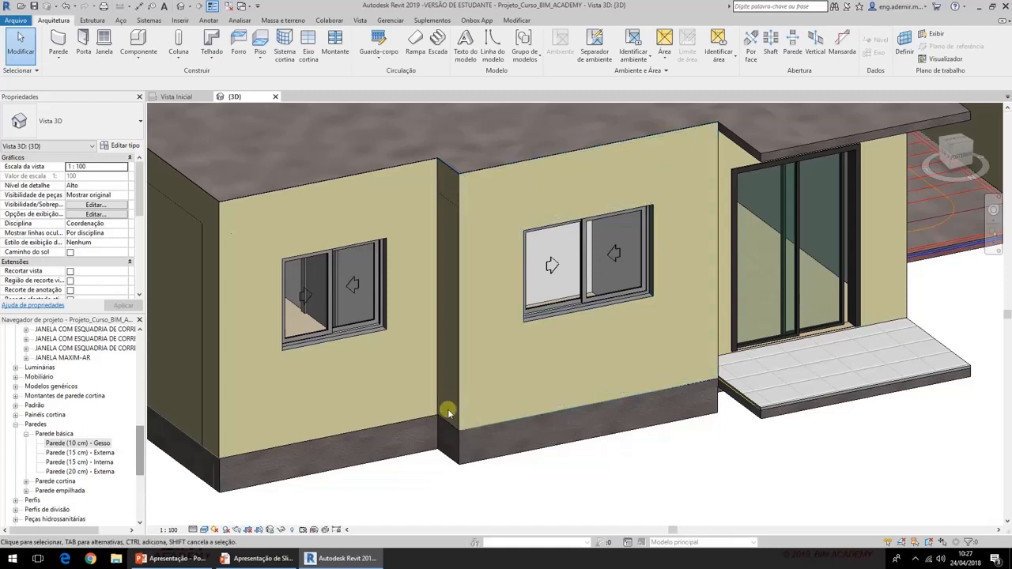
pyautogui.hotkey('alt', 'Tab')
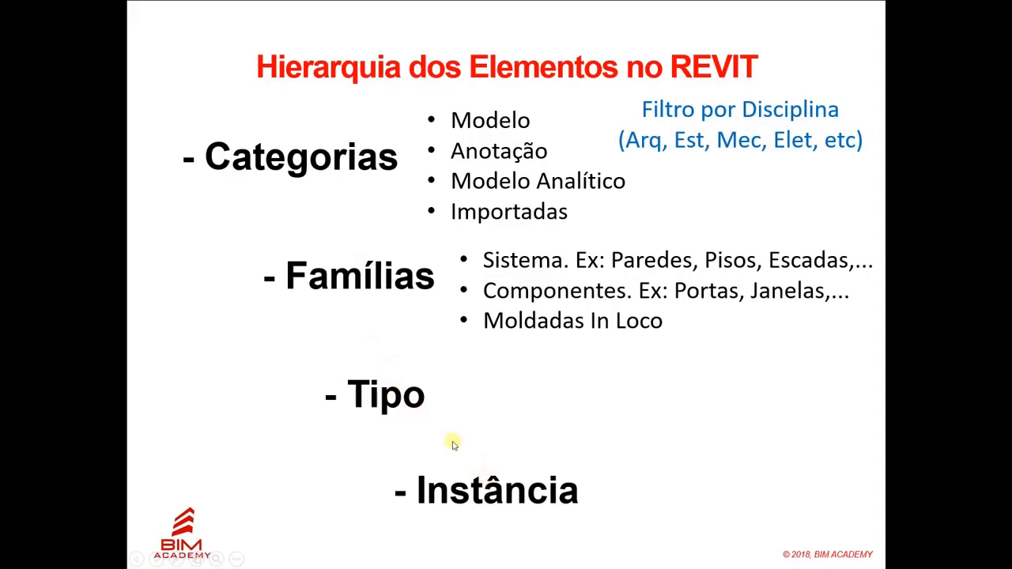
pyautogui.hotkey('alt', 'Tab')
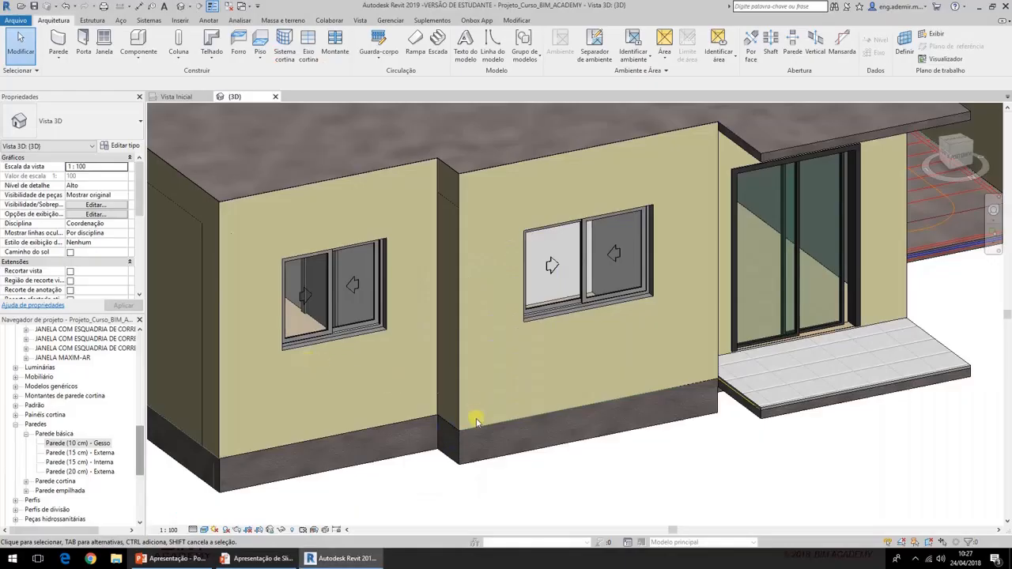
# Set the top offset (Deslocamento superior) of the facade wall containing the window beside the glass door to 0,5
pyautogui.click(477, 427)
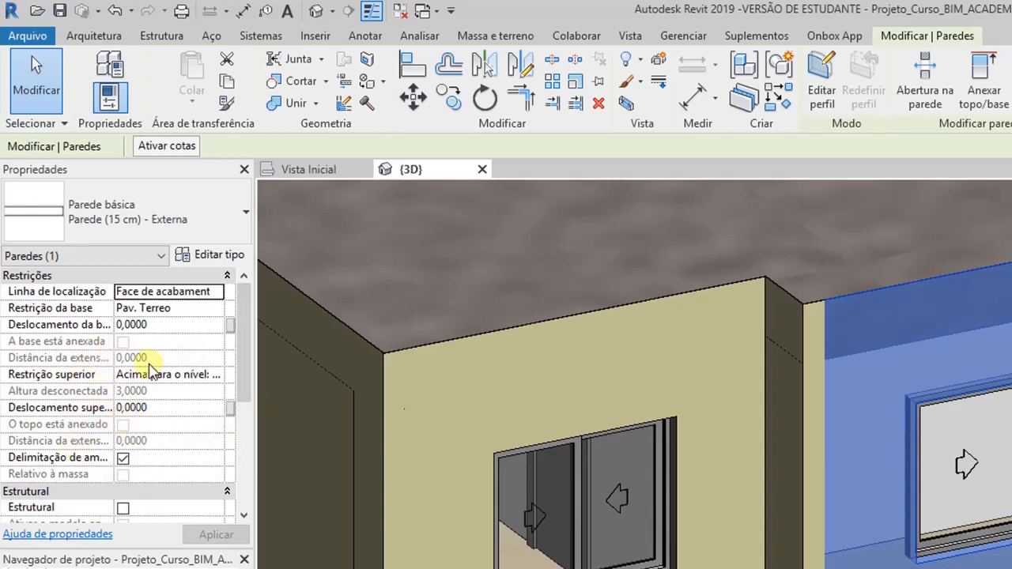
pyautogui.click(170, 408)
pyautogui.write('0,5')
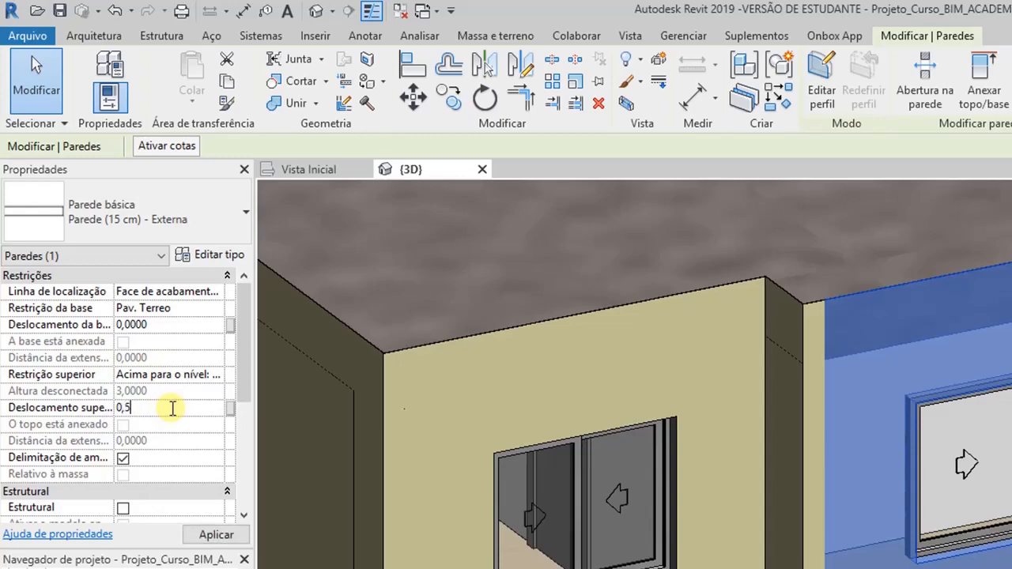
pyautogui.press('Return')
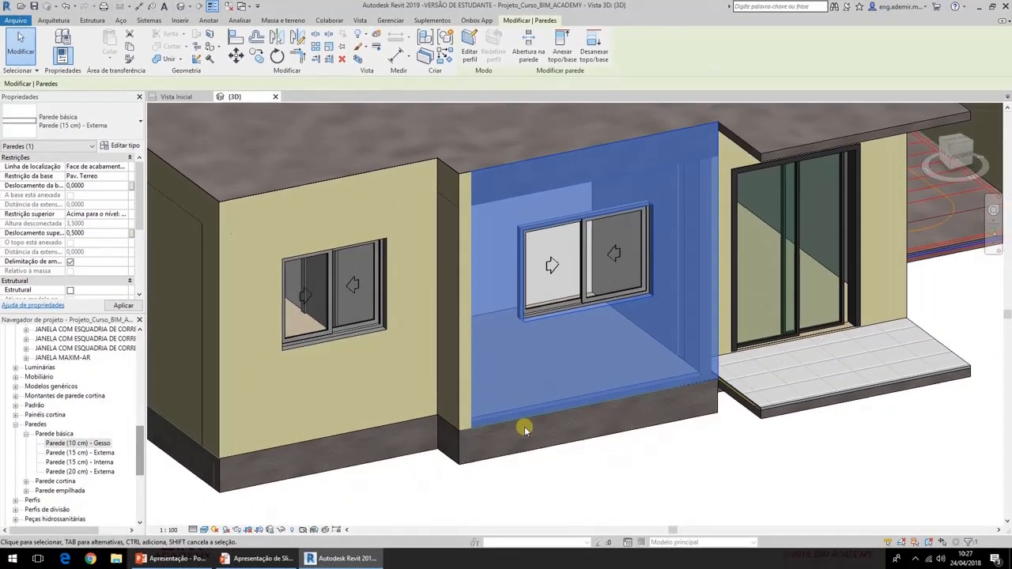
pyautogui.keyDown('shift'); pyautogui.moveTo(553, 425); pyautogui.dragTo(561, 423, button='middle'); pyautogui.keyUp('shift')
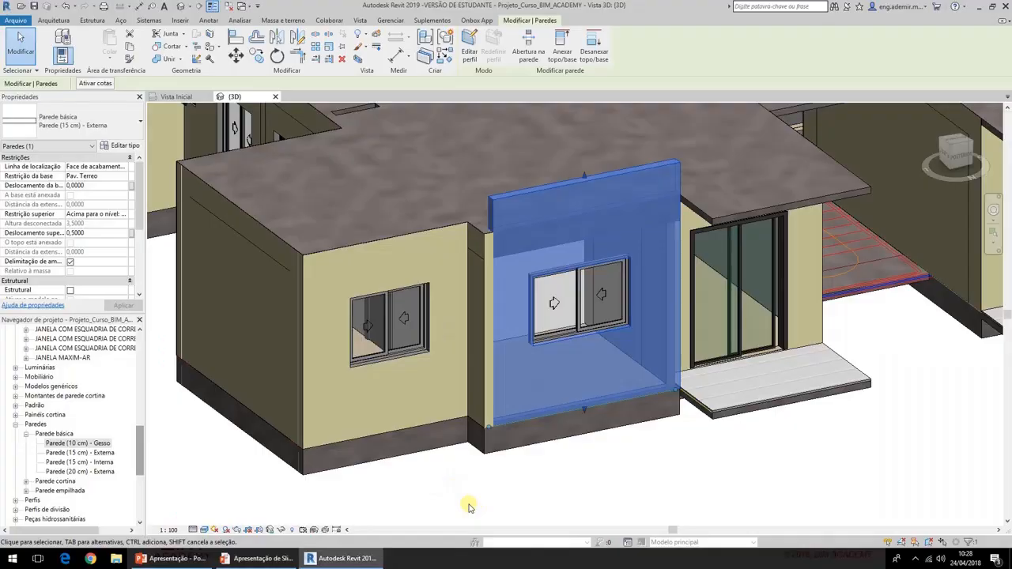
# Change the exterior finish layer's material in the Parede (15 cm) - Externa type to ACABAMENTO EM PINTURA LARANJA
pyautogui.click(118, 146)
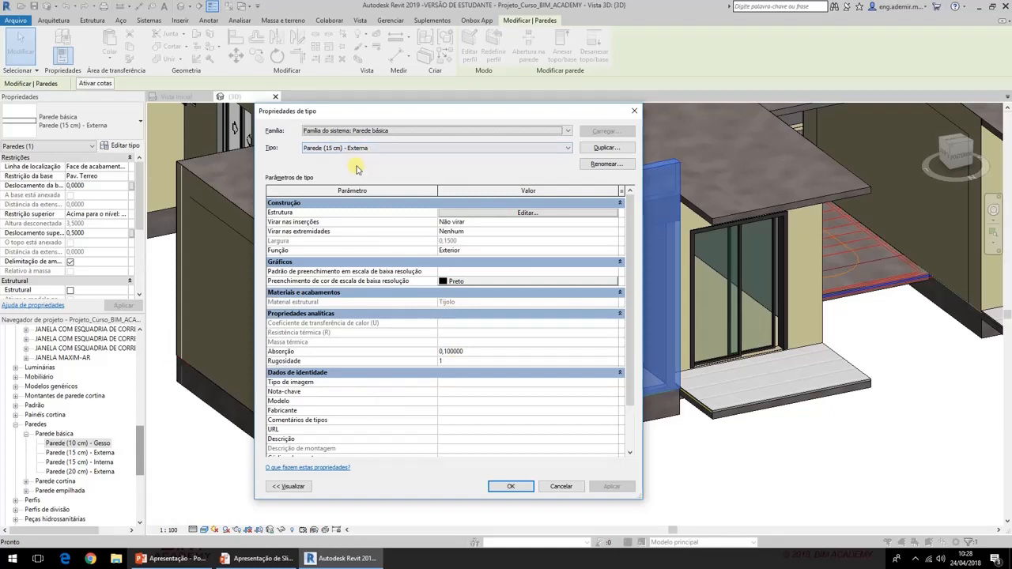
pyautogui.click(485, 213)
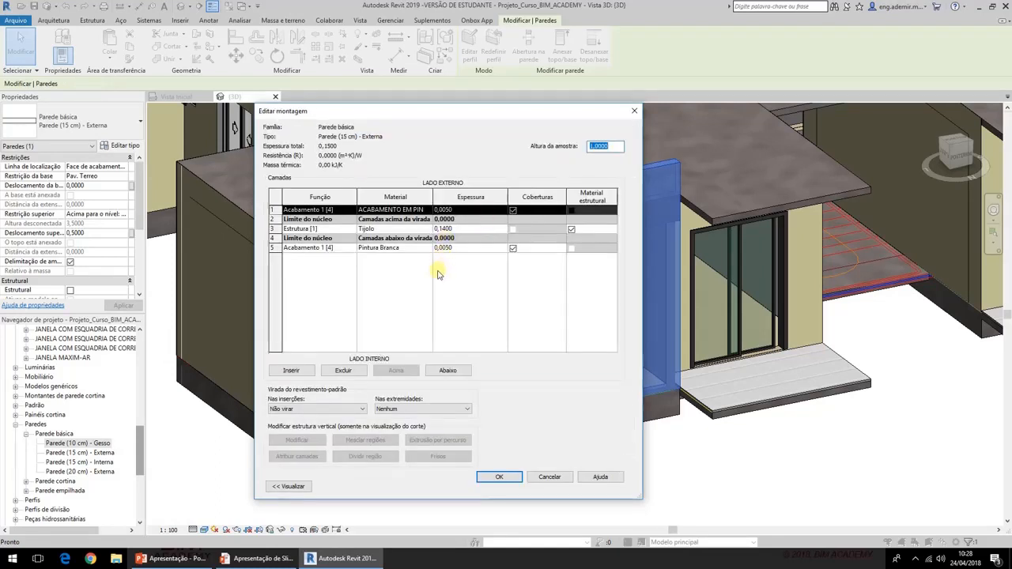
pyautogui.click(420, 211)
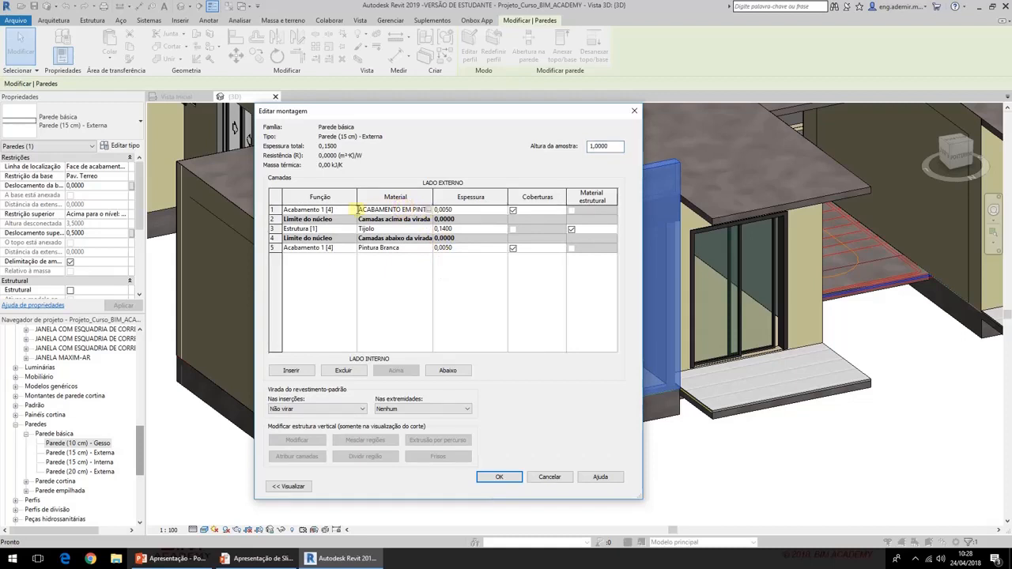
pyautogui.doubleClick(427, 209)
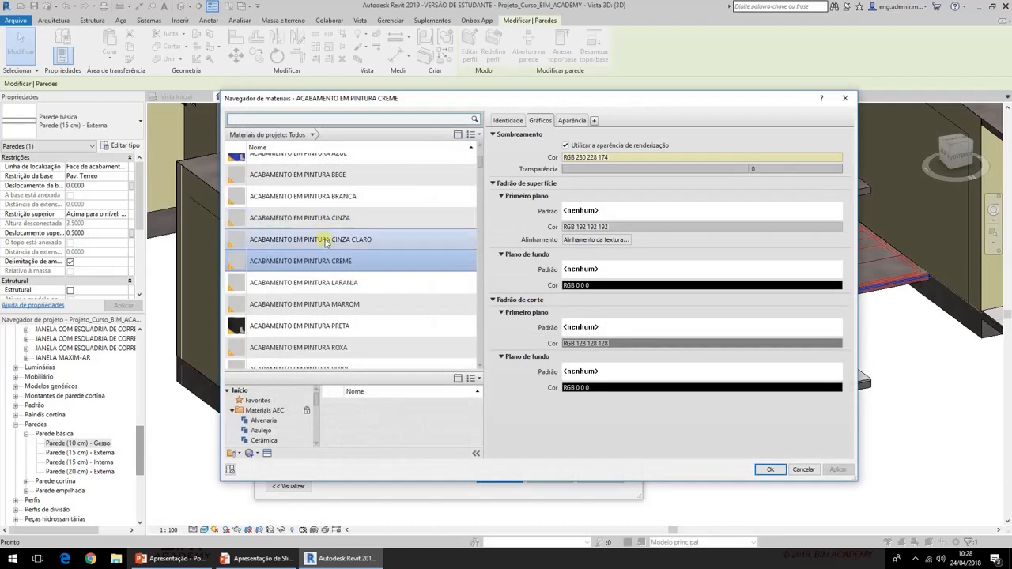
pyautogui.click(300, 283)
pyautogui.click(768, 470)
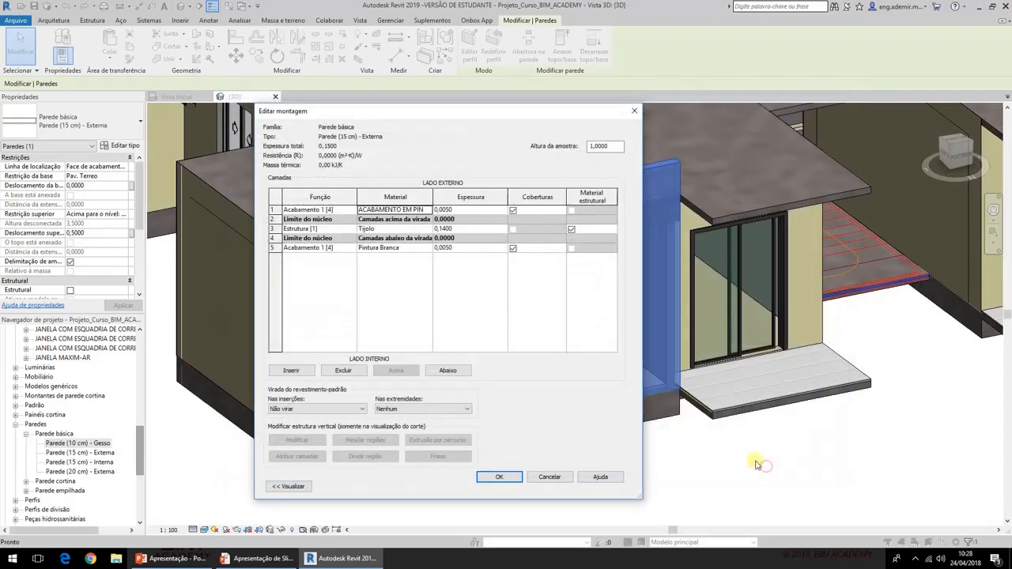
pyautogui.moveTo(488, 119); pyautogui.dragTo(348, 117)
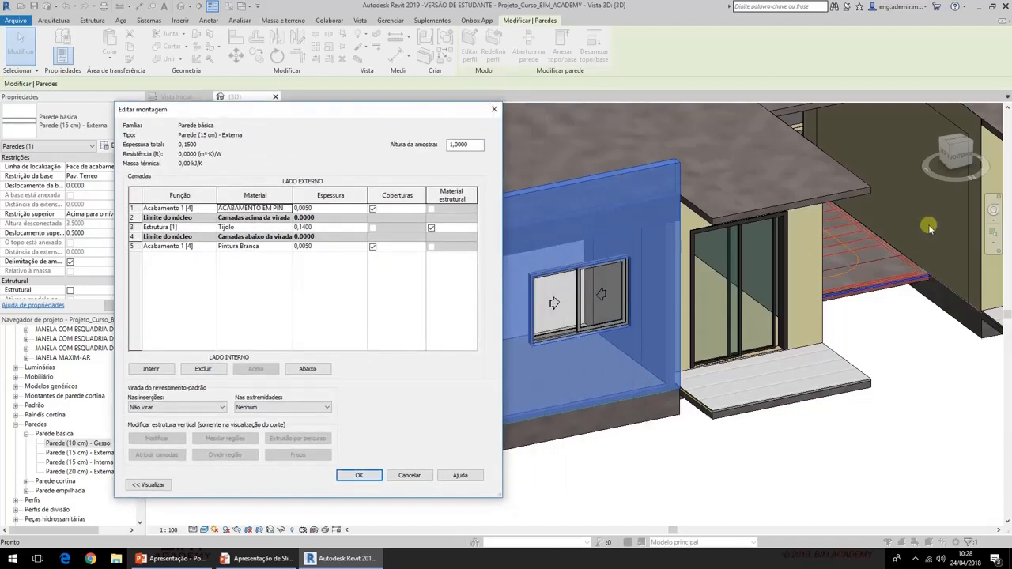
pyautogui.click(360, 476)
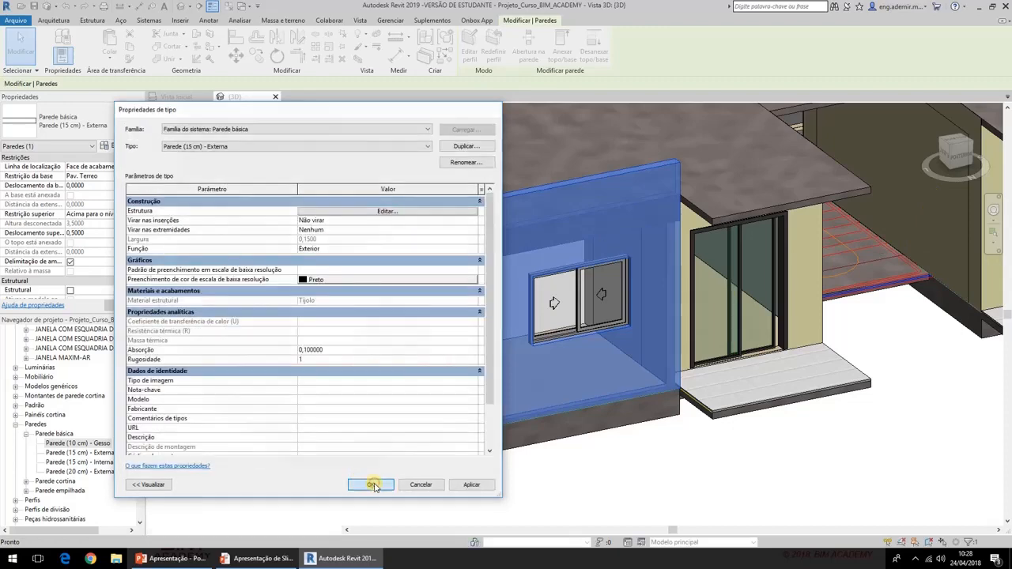
pyautogui.click(363, 482)
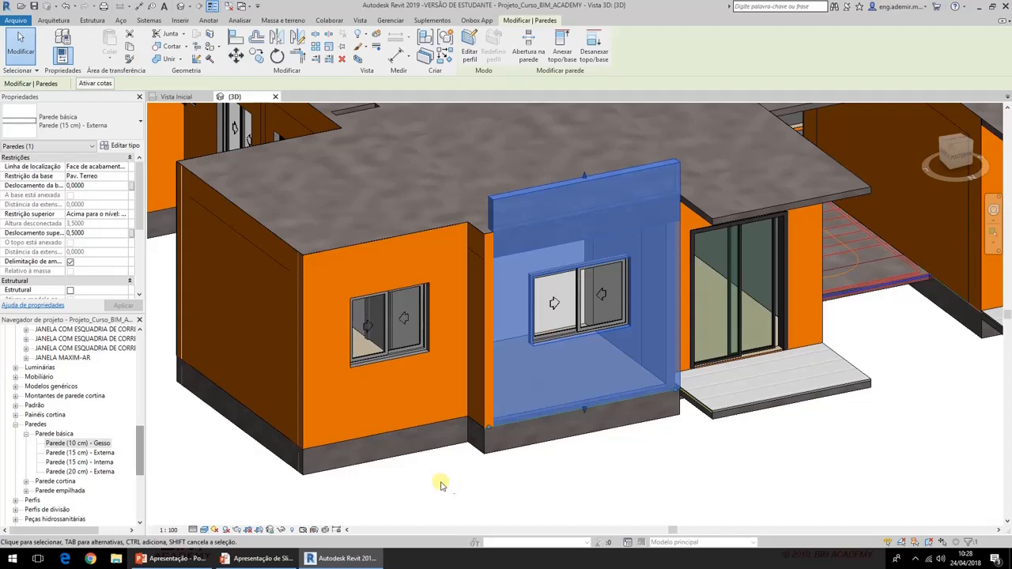
# Review the Instância level on the PowerPoint slide, return to Revit, and inspect the selected wall's type properties
pyautogui.click(280, 556)
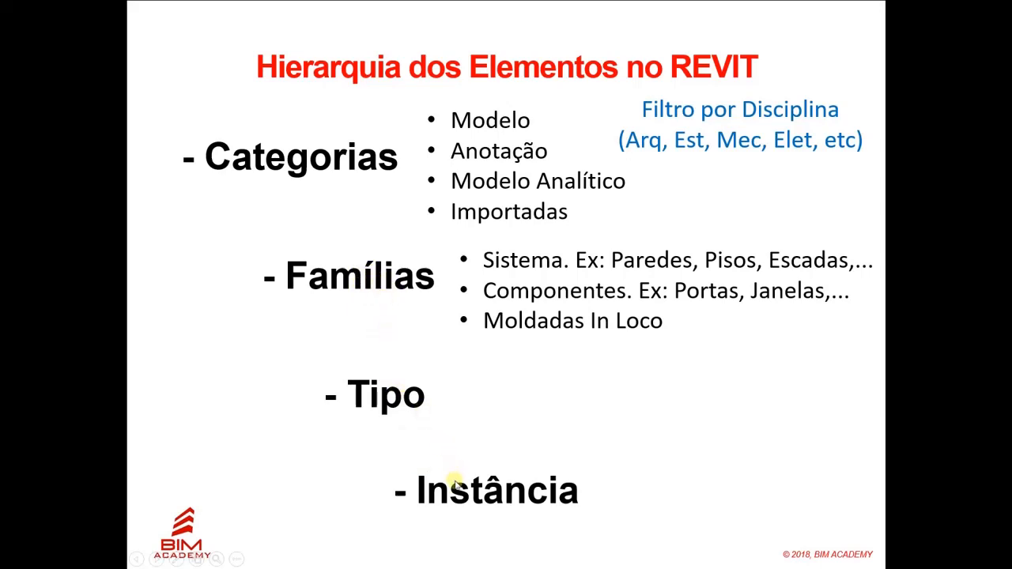
pyautogui.hotkey('alt', 'Tab')
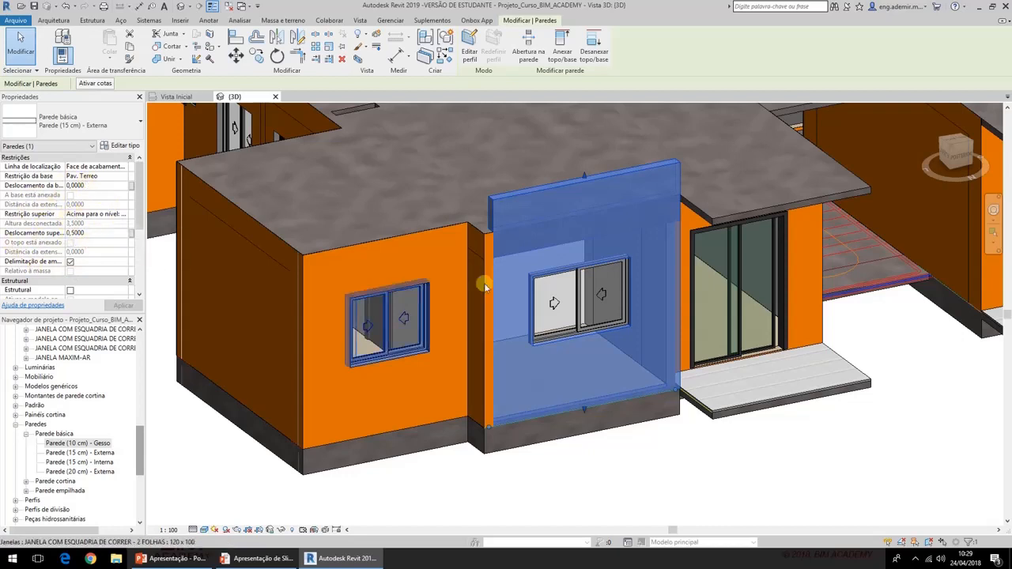
pyautogui.click(119, 147)
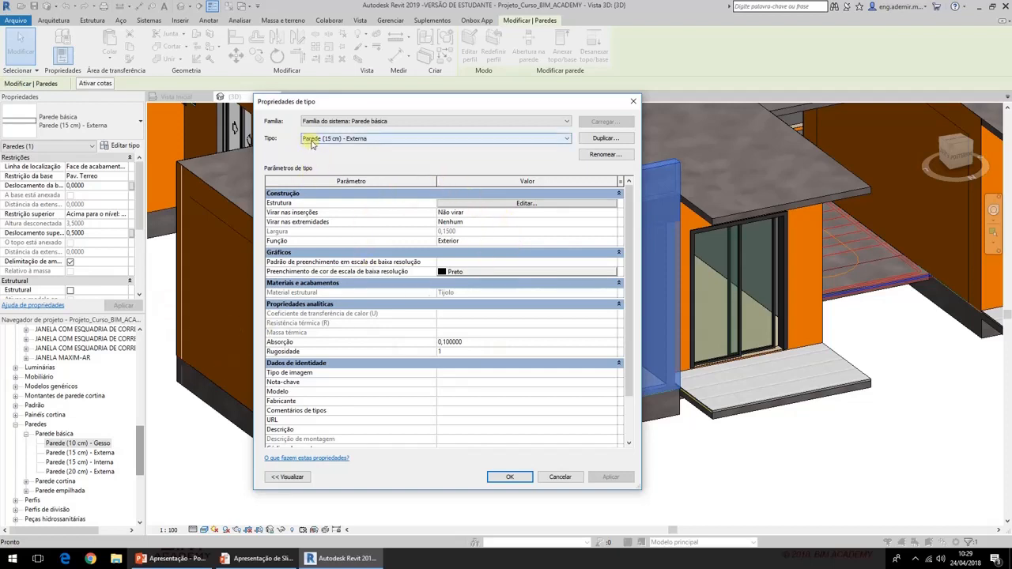
pyautogui.click(510, 478)
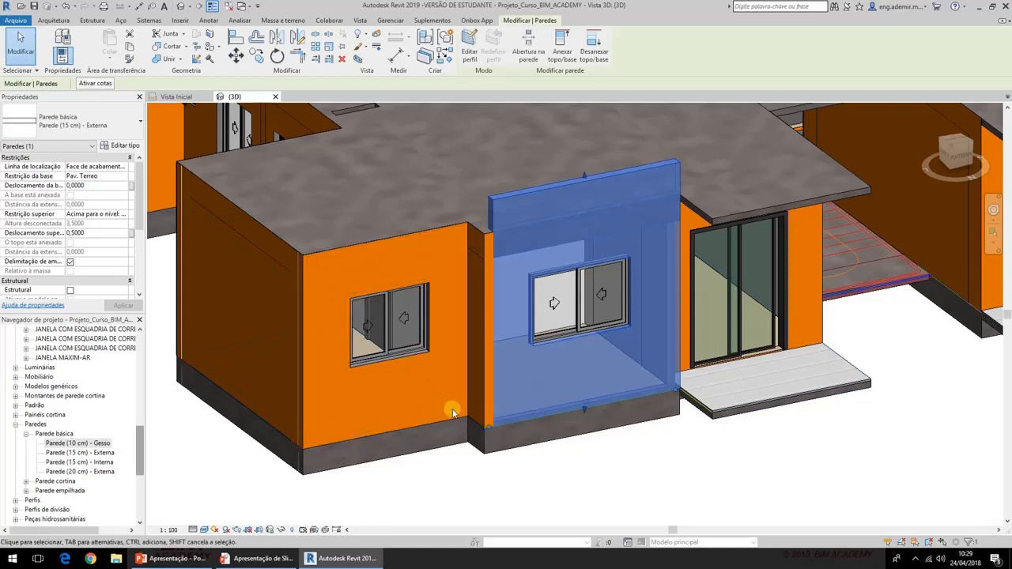
# Undo the last material change to the Parede (15 cm) - Externa type
pyautogui.click(66, 6)
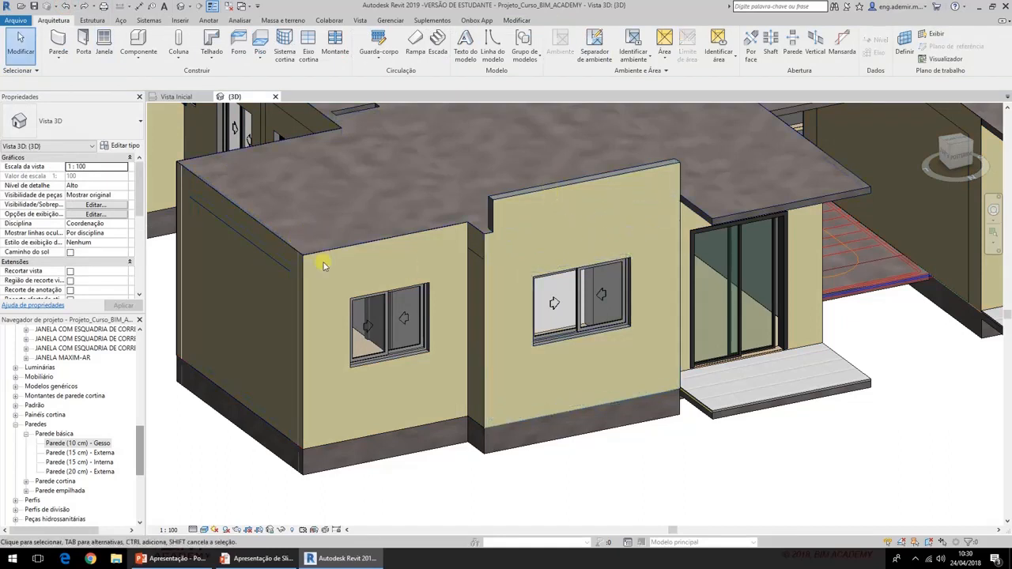
# Duplicate the raised facade wall's type under the name Parede (15 cm) - Externa Laranja
pyautogui.click(529, 195)
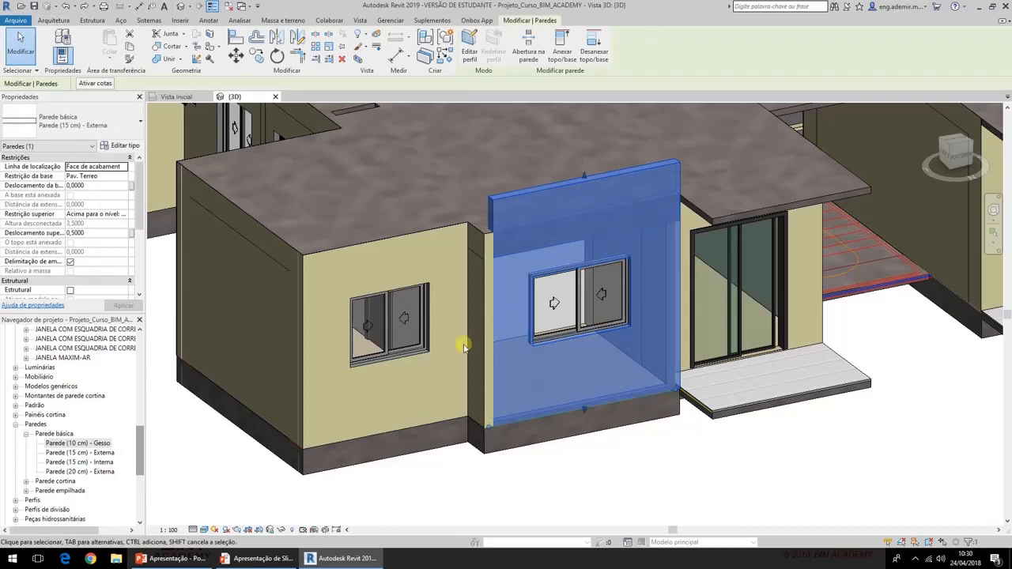
pyautogui.click(124, 146)
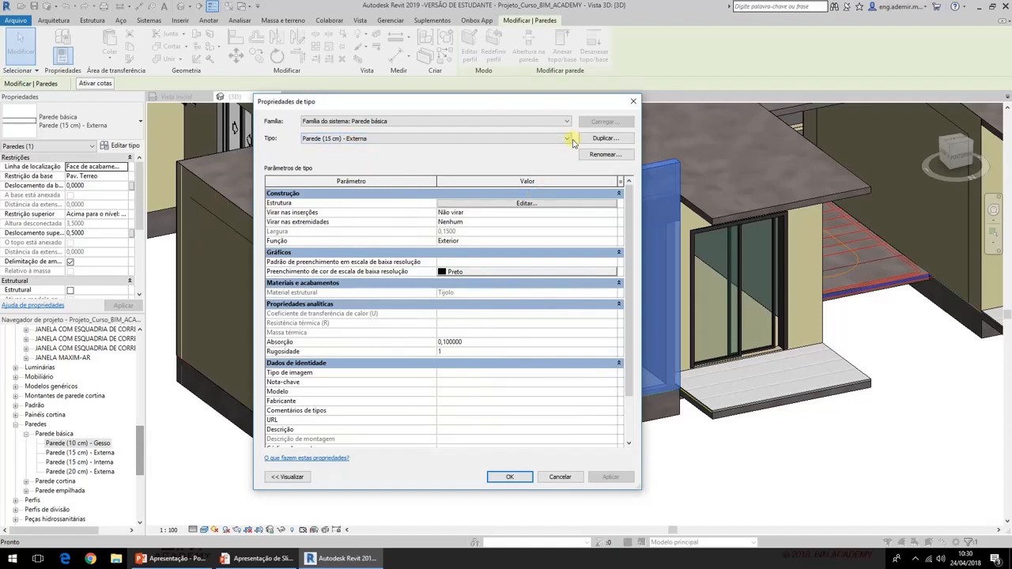
pyautogui.click(605, 137)
pyautogui.click(481, 288)
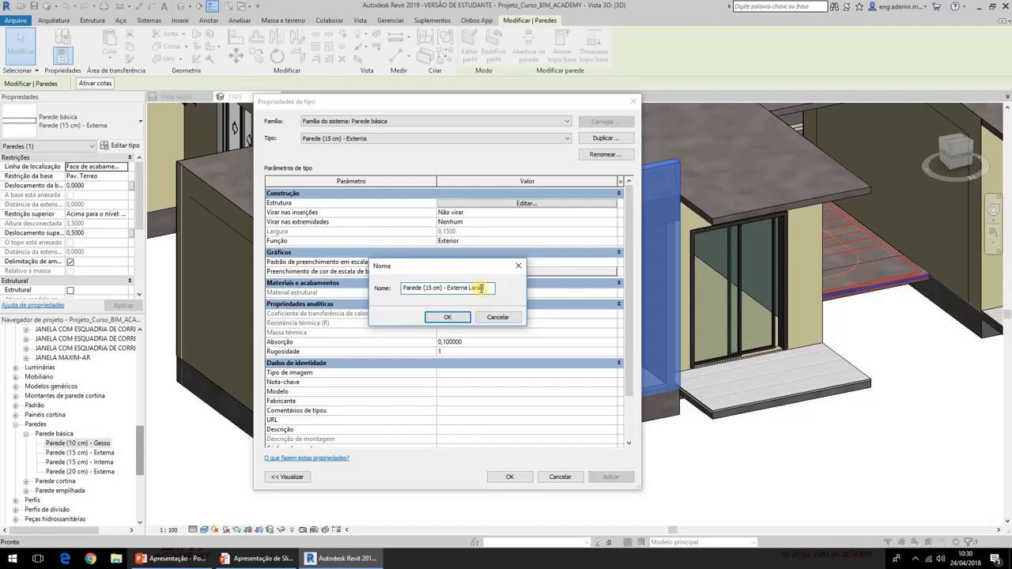
pyautogui.click(447, 318)
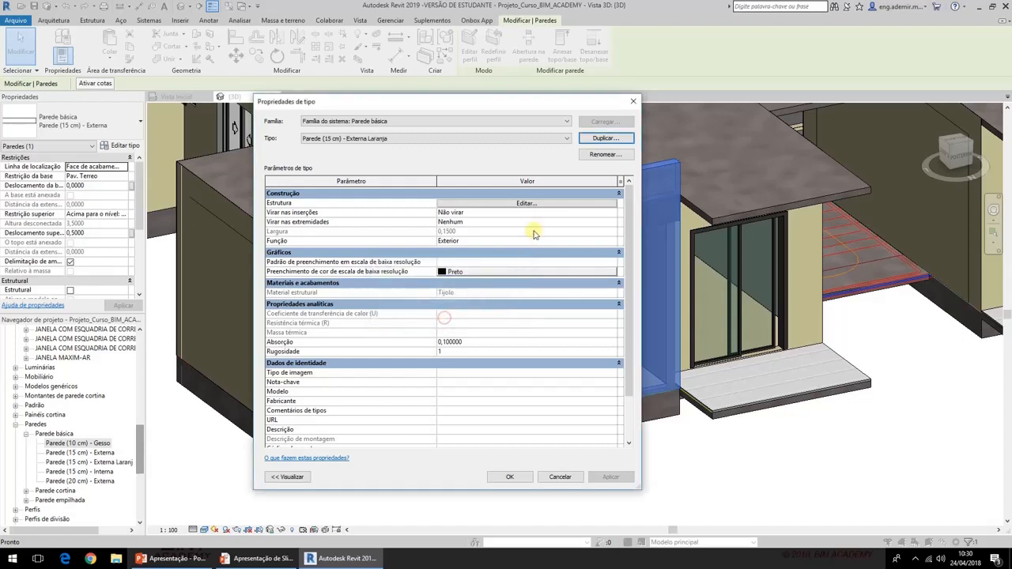
# Set the exterior finish layer of Parede (15 cm) - Externa Laranja to ACABAMENTO EM PINTURA LARANJA and deselect the wall
pyautogui.click(486, 203)
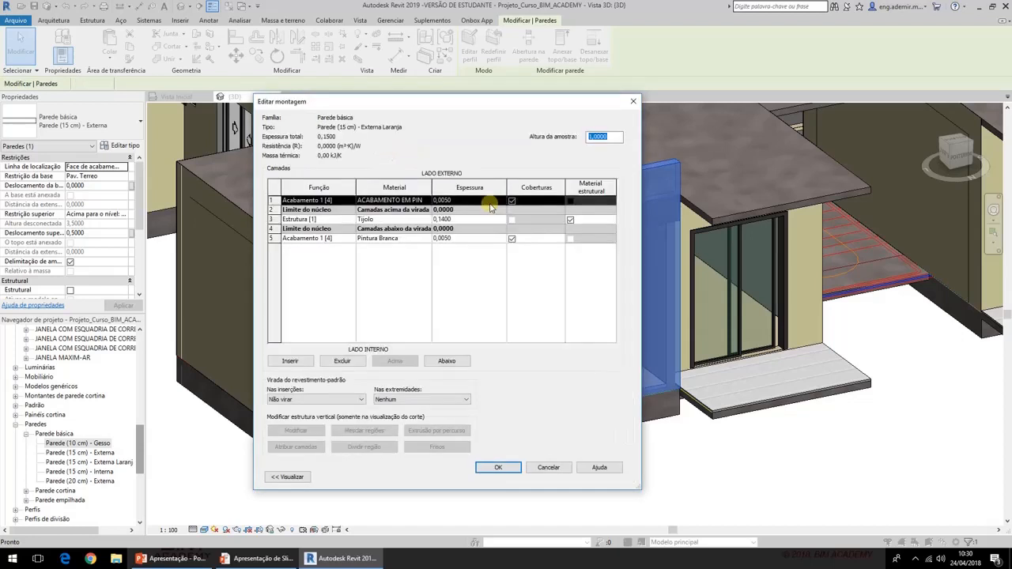
pyautogui.click(431, 201)
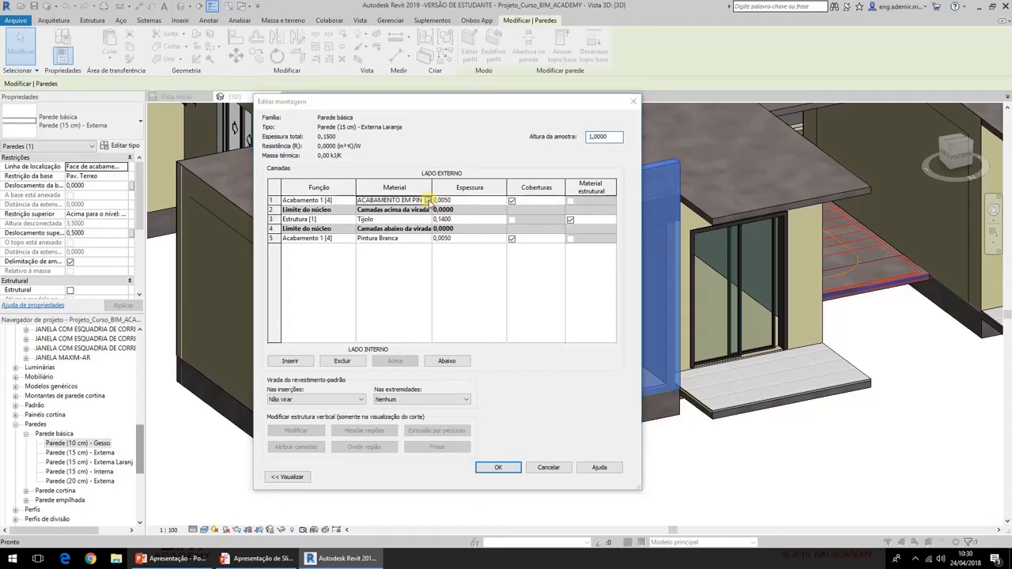
pyautogui.click(428, 201)
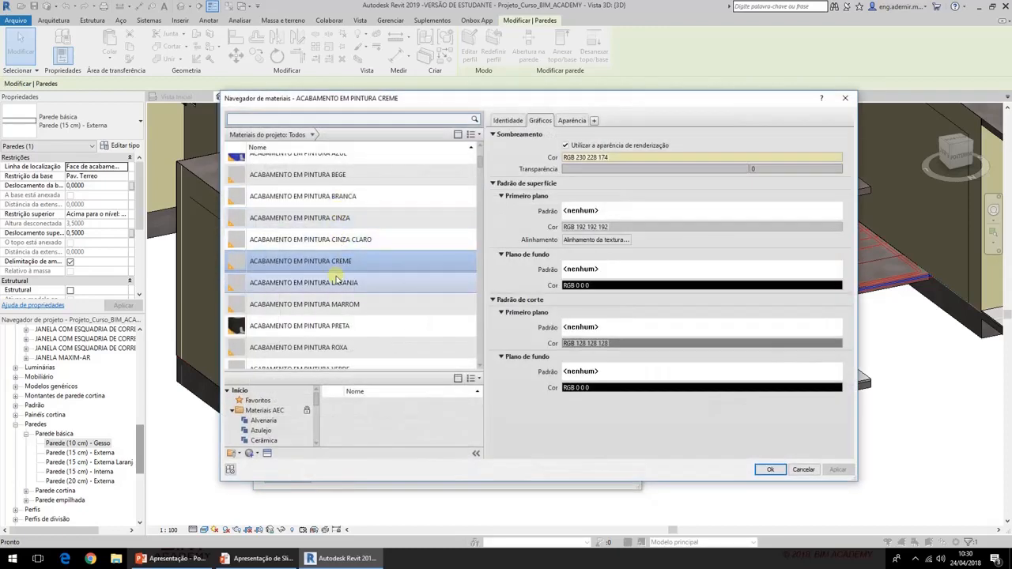
pyautogui.click(337, 282)
pyautogui.click(770, 469)
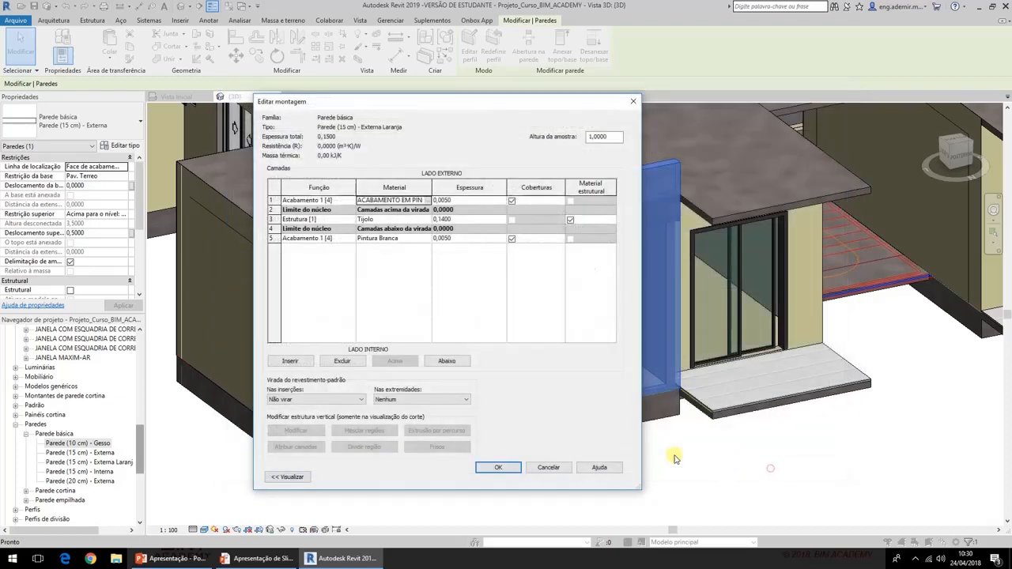
pyautogui.click(494, 467)
pyautogui.click(514, 476)
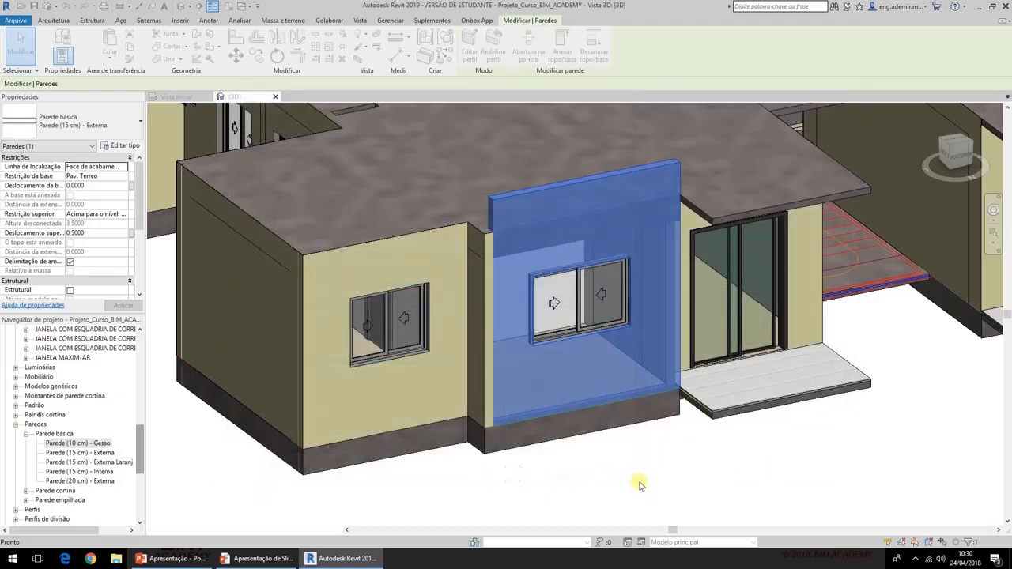
pyautogui.click(641, 483)
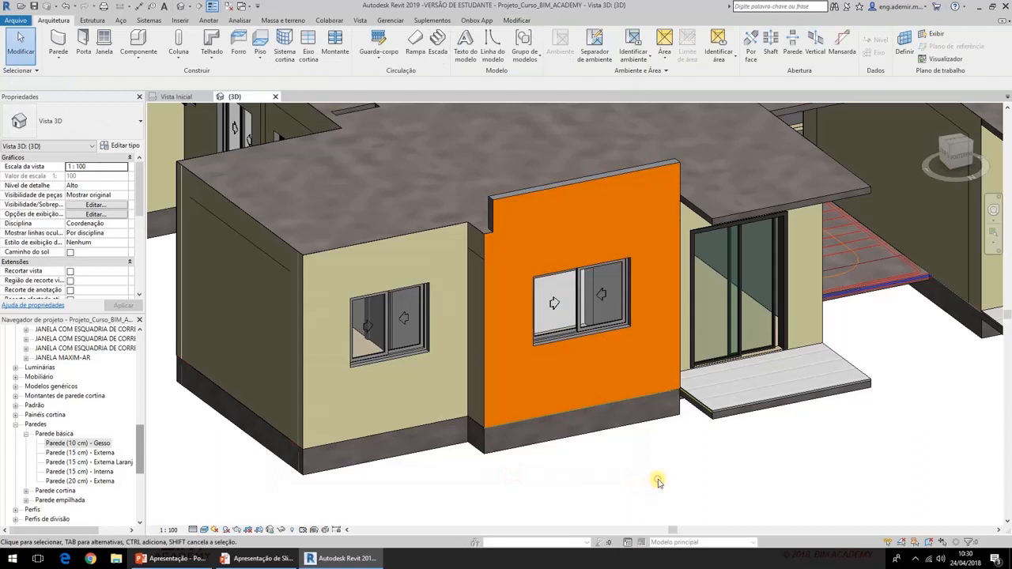